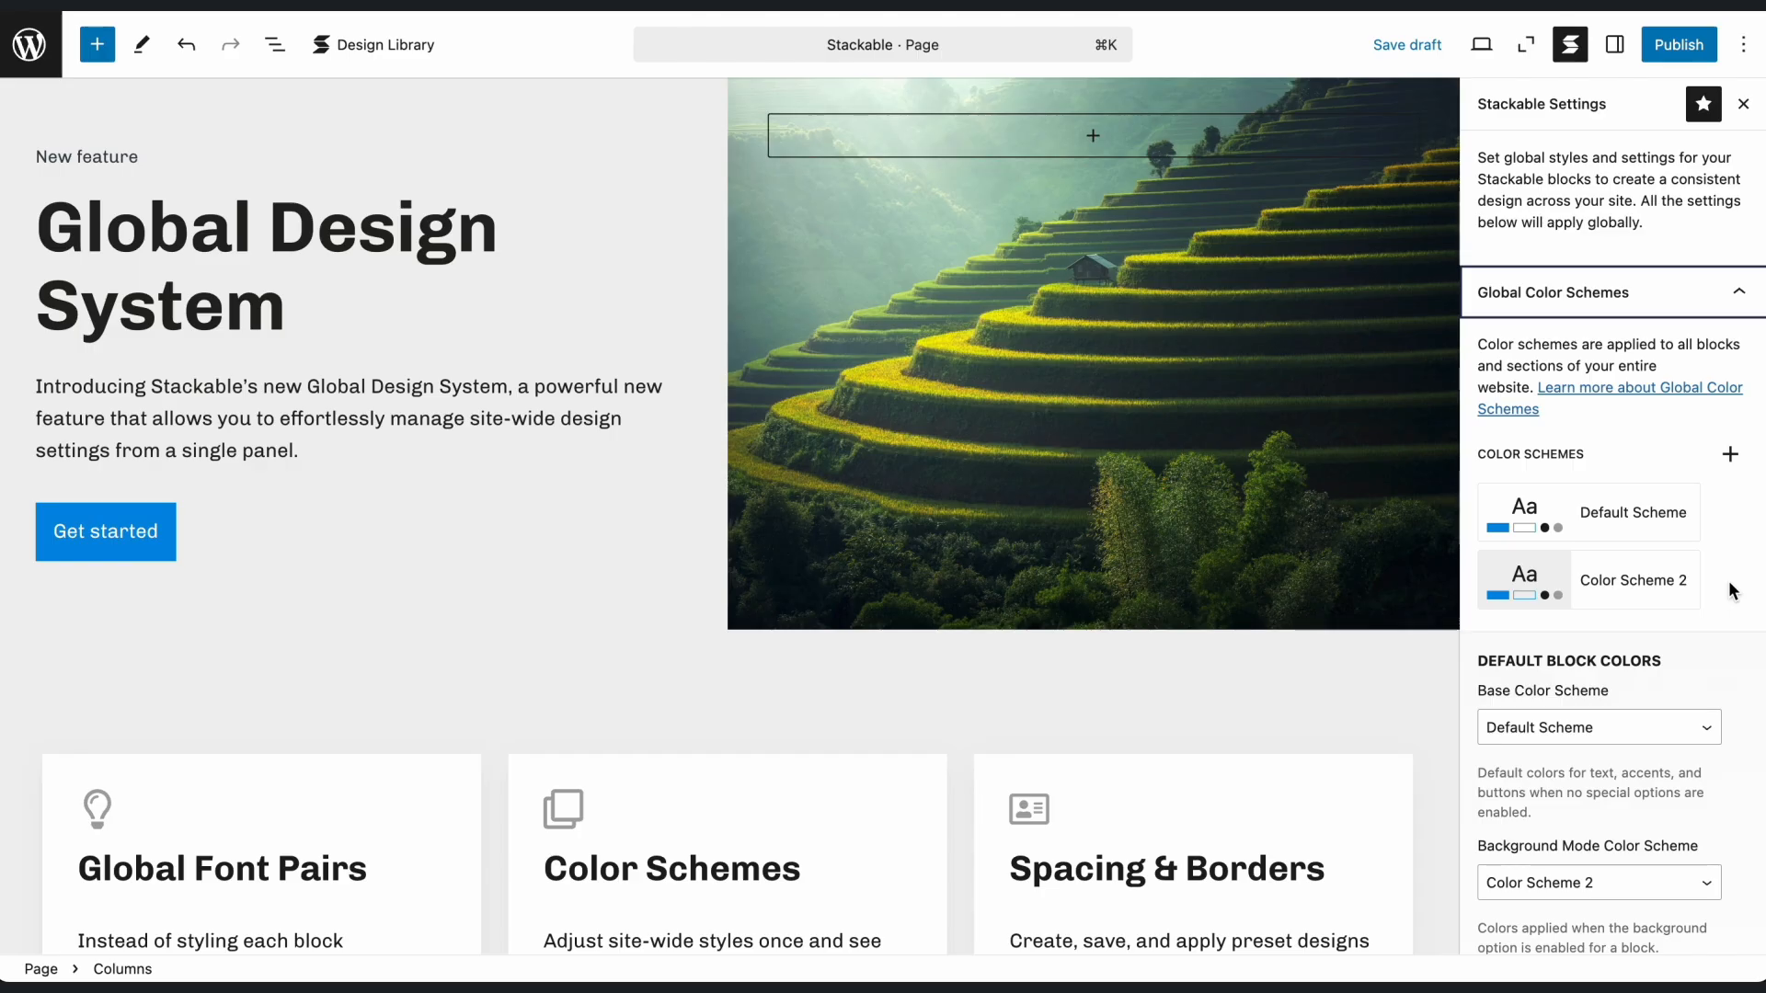
- Open the Default Scheme for editing in the Global Color Schemes settings
scroll(1729, 583, "down", 5)
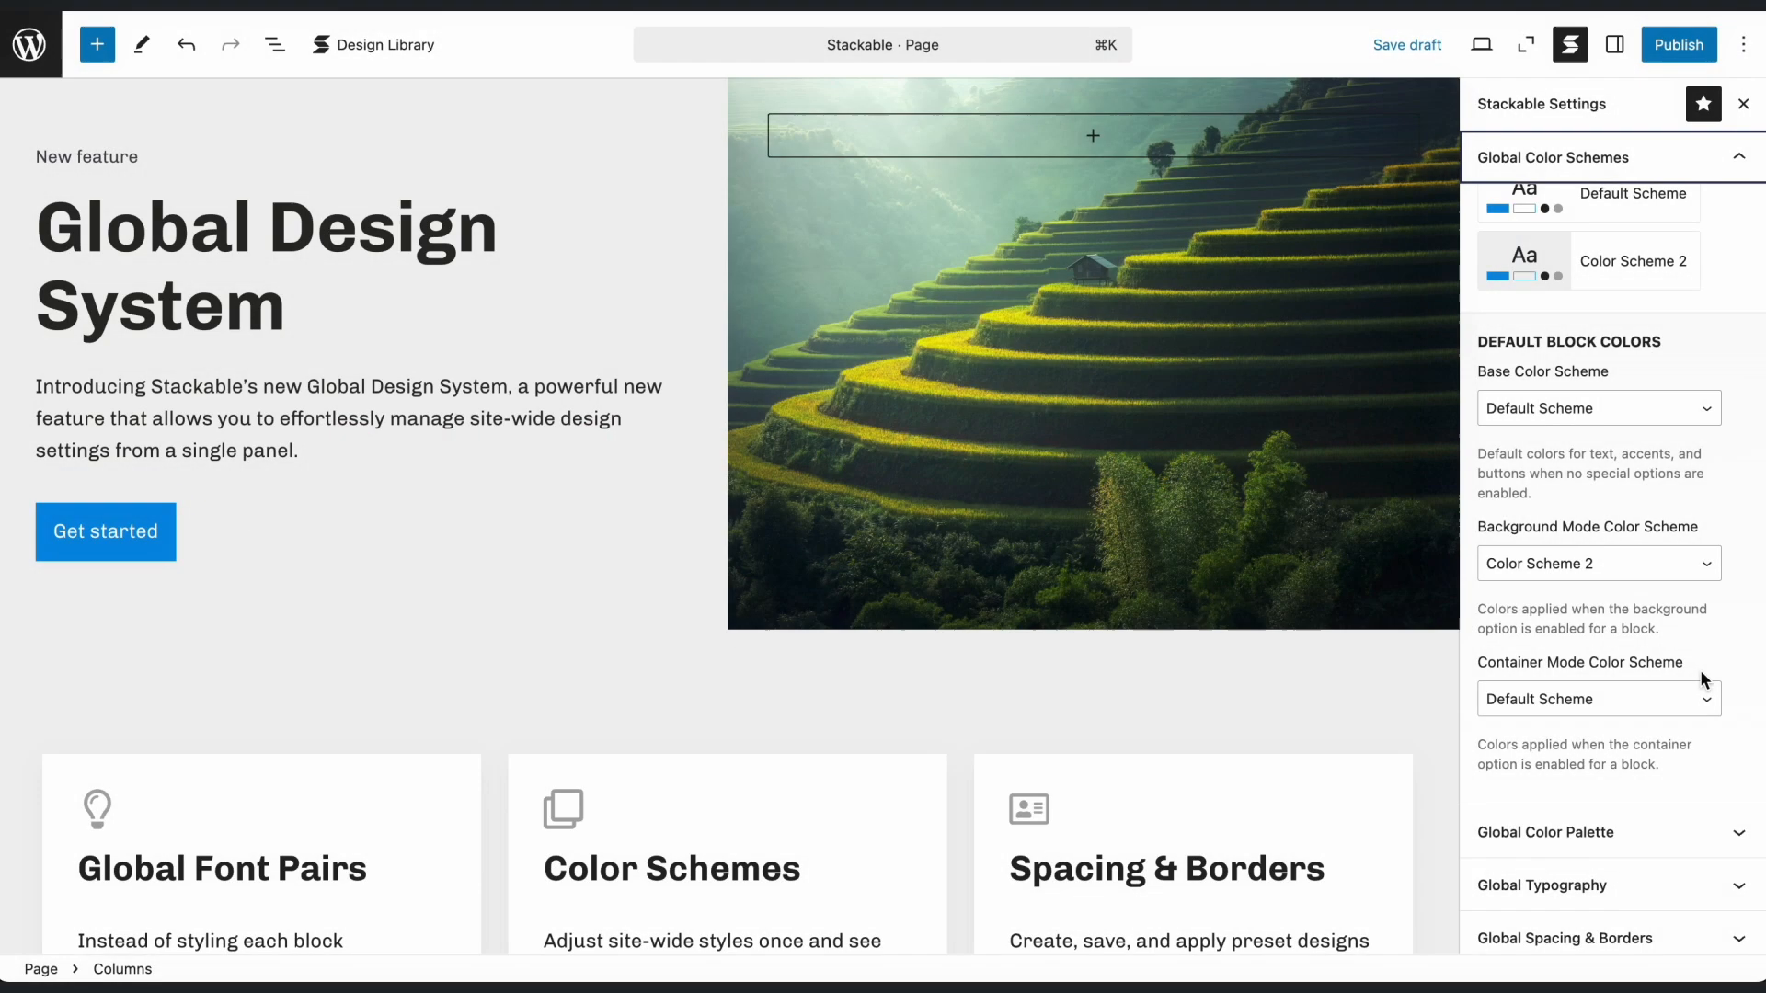
scroll(1699, 680, "up", 5)
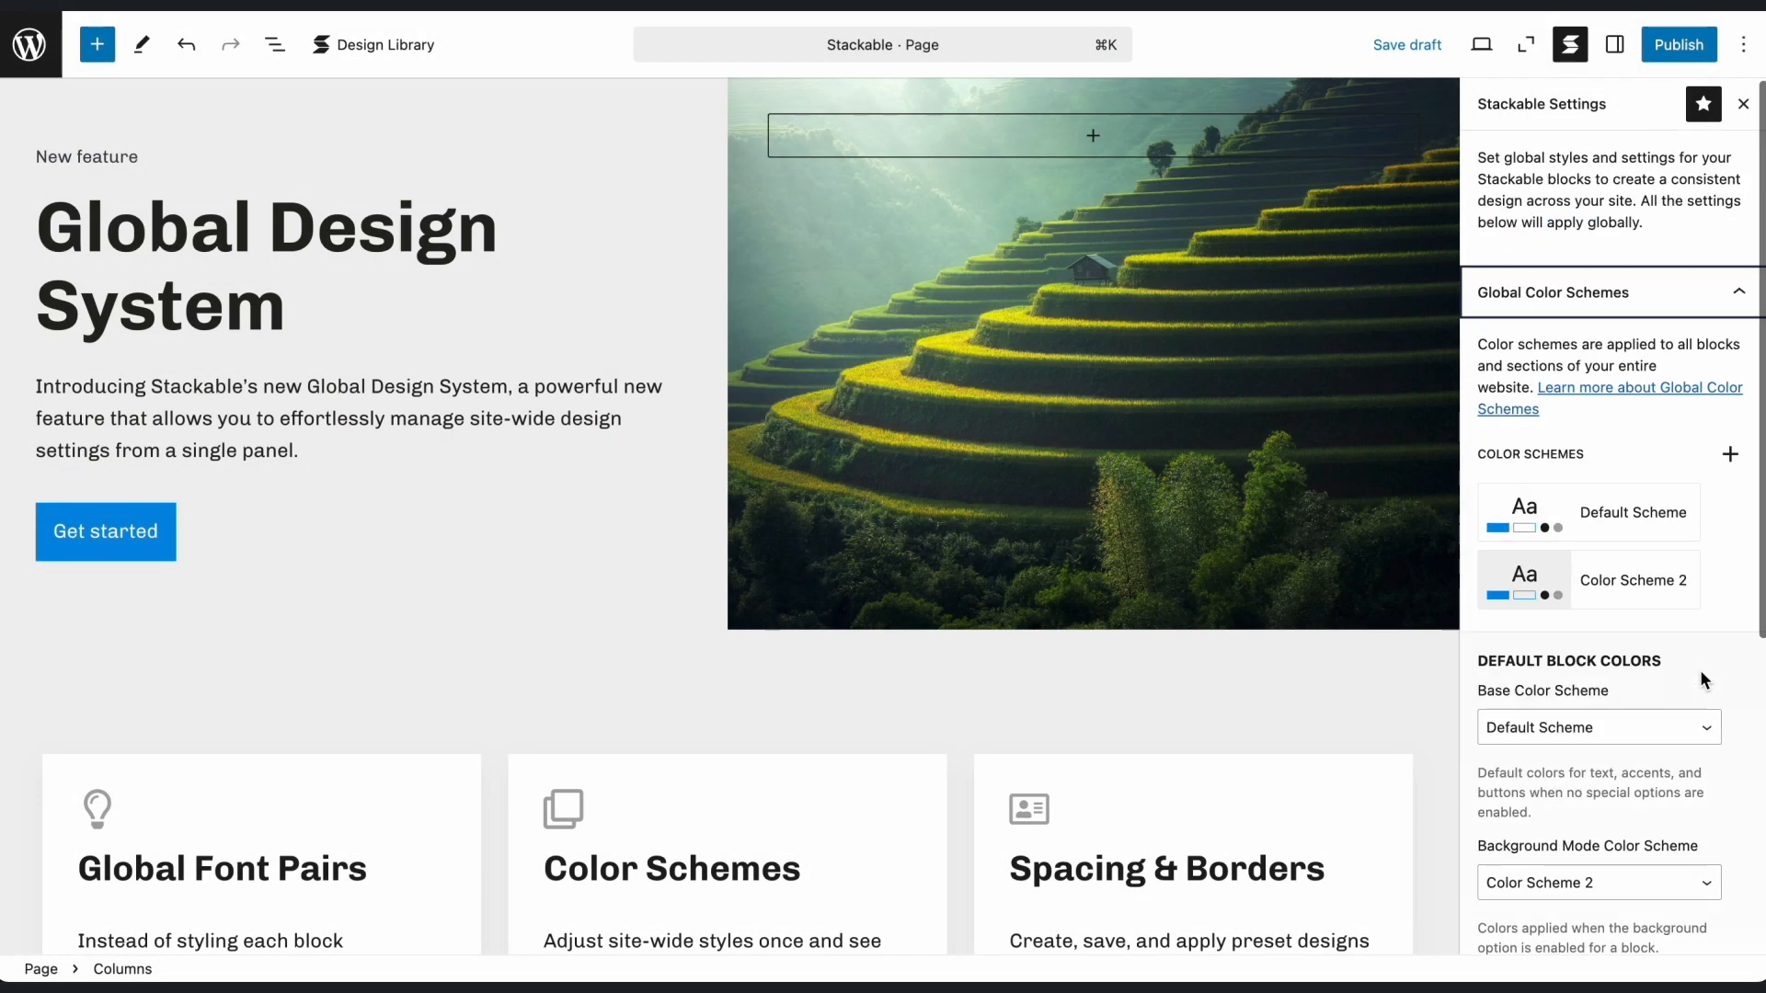
left_click(1642, 523)
scroll(1641, 526, "down", 2)
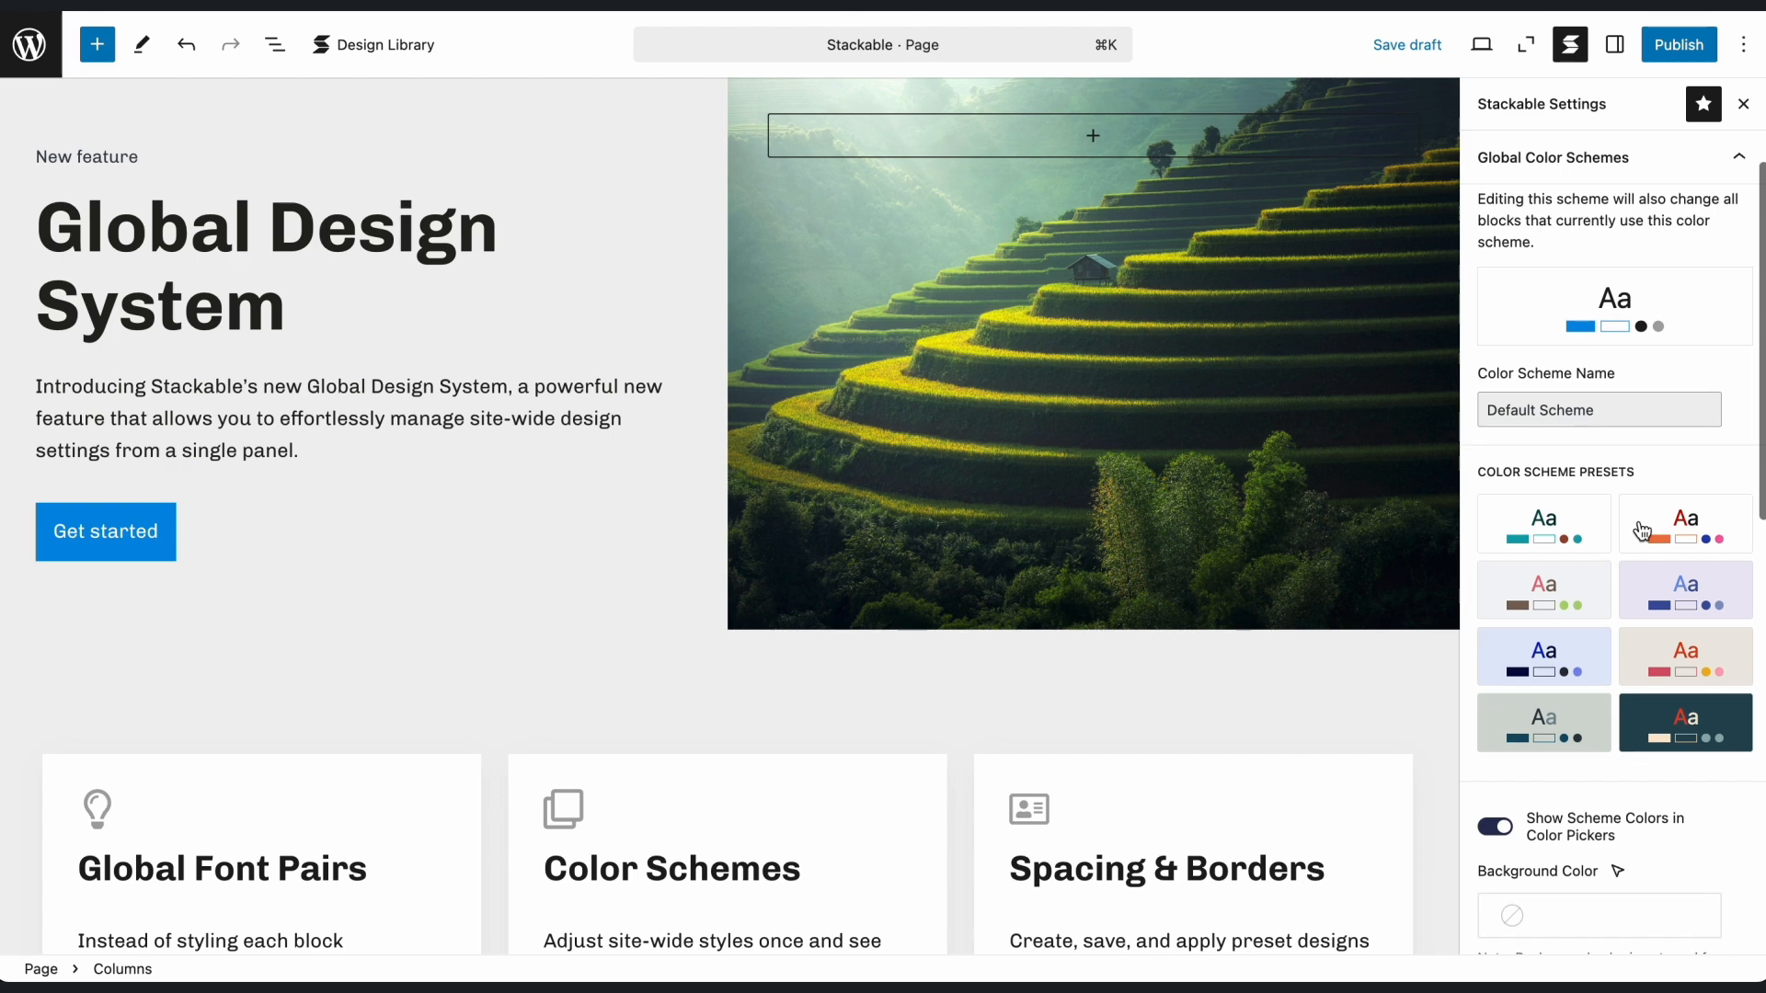
- Try the teal, orange and lavender presets on the Default Scheme, ending with the lavender one
left_click(1578, 536)
left_click(1666, 538)
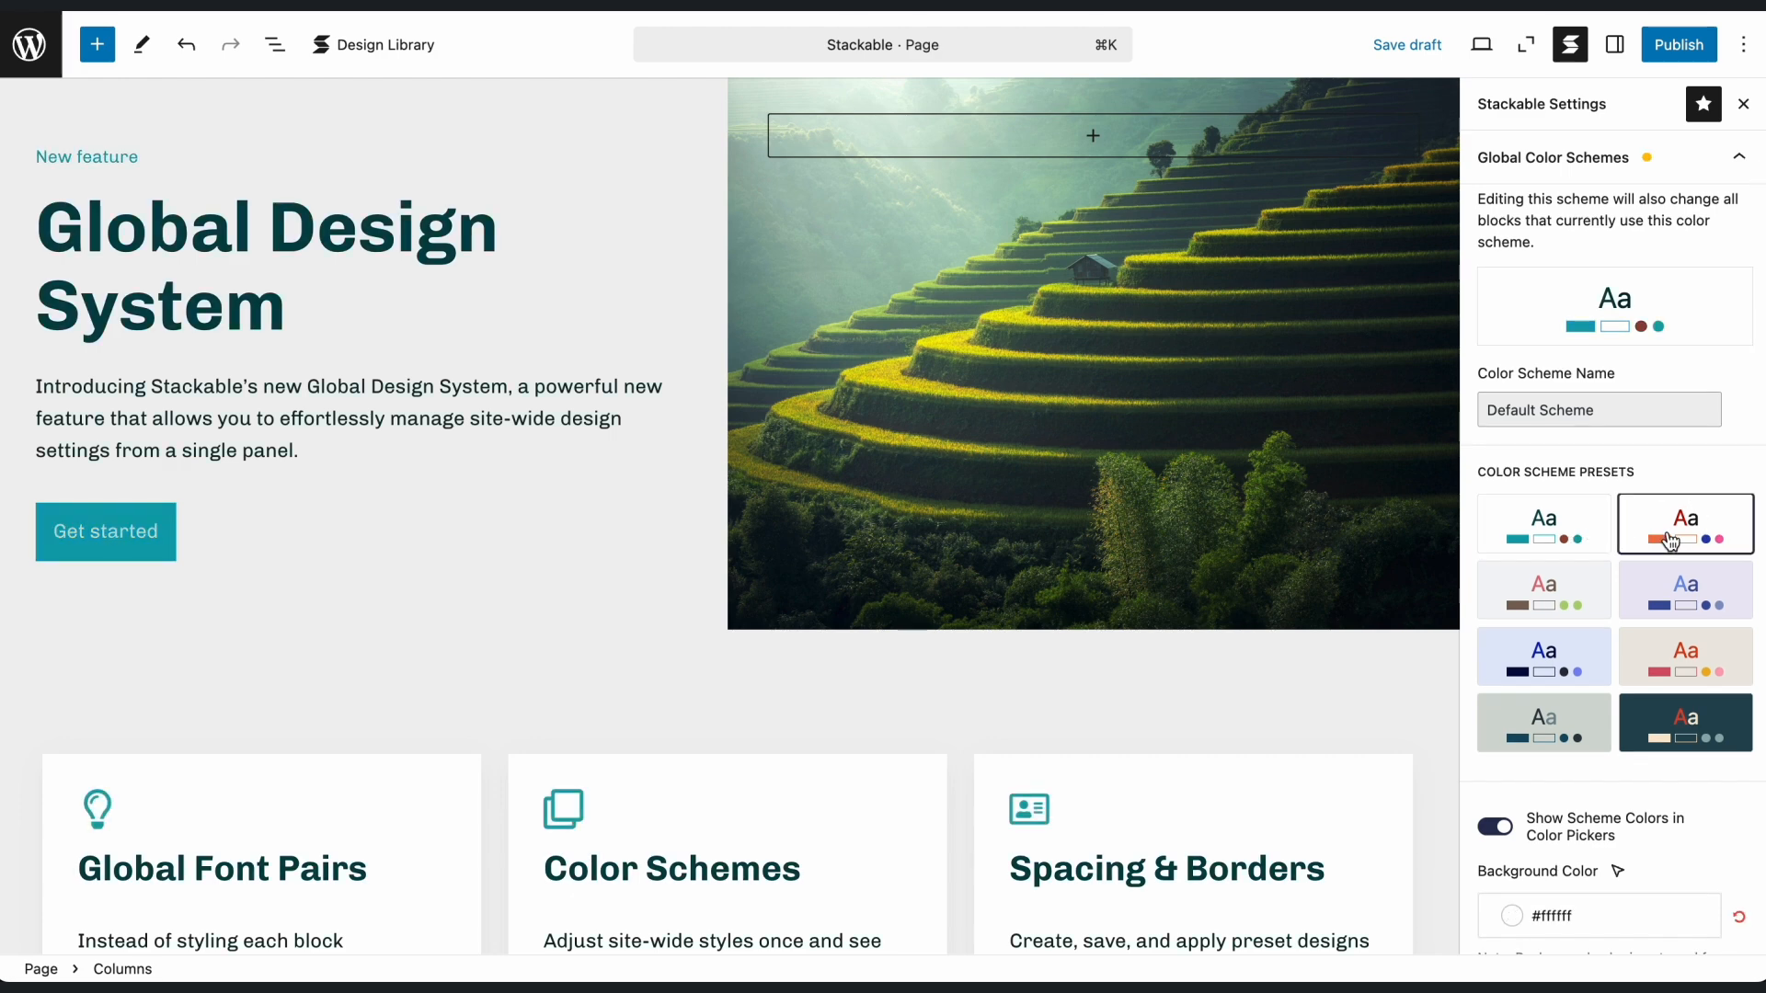
left_click(1673, 589)
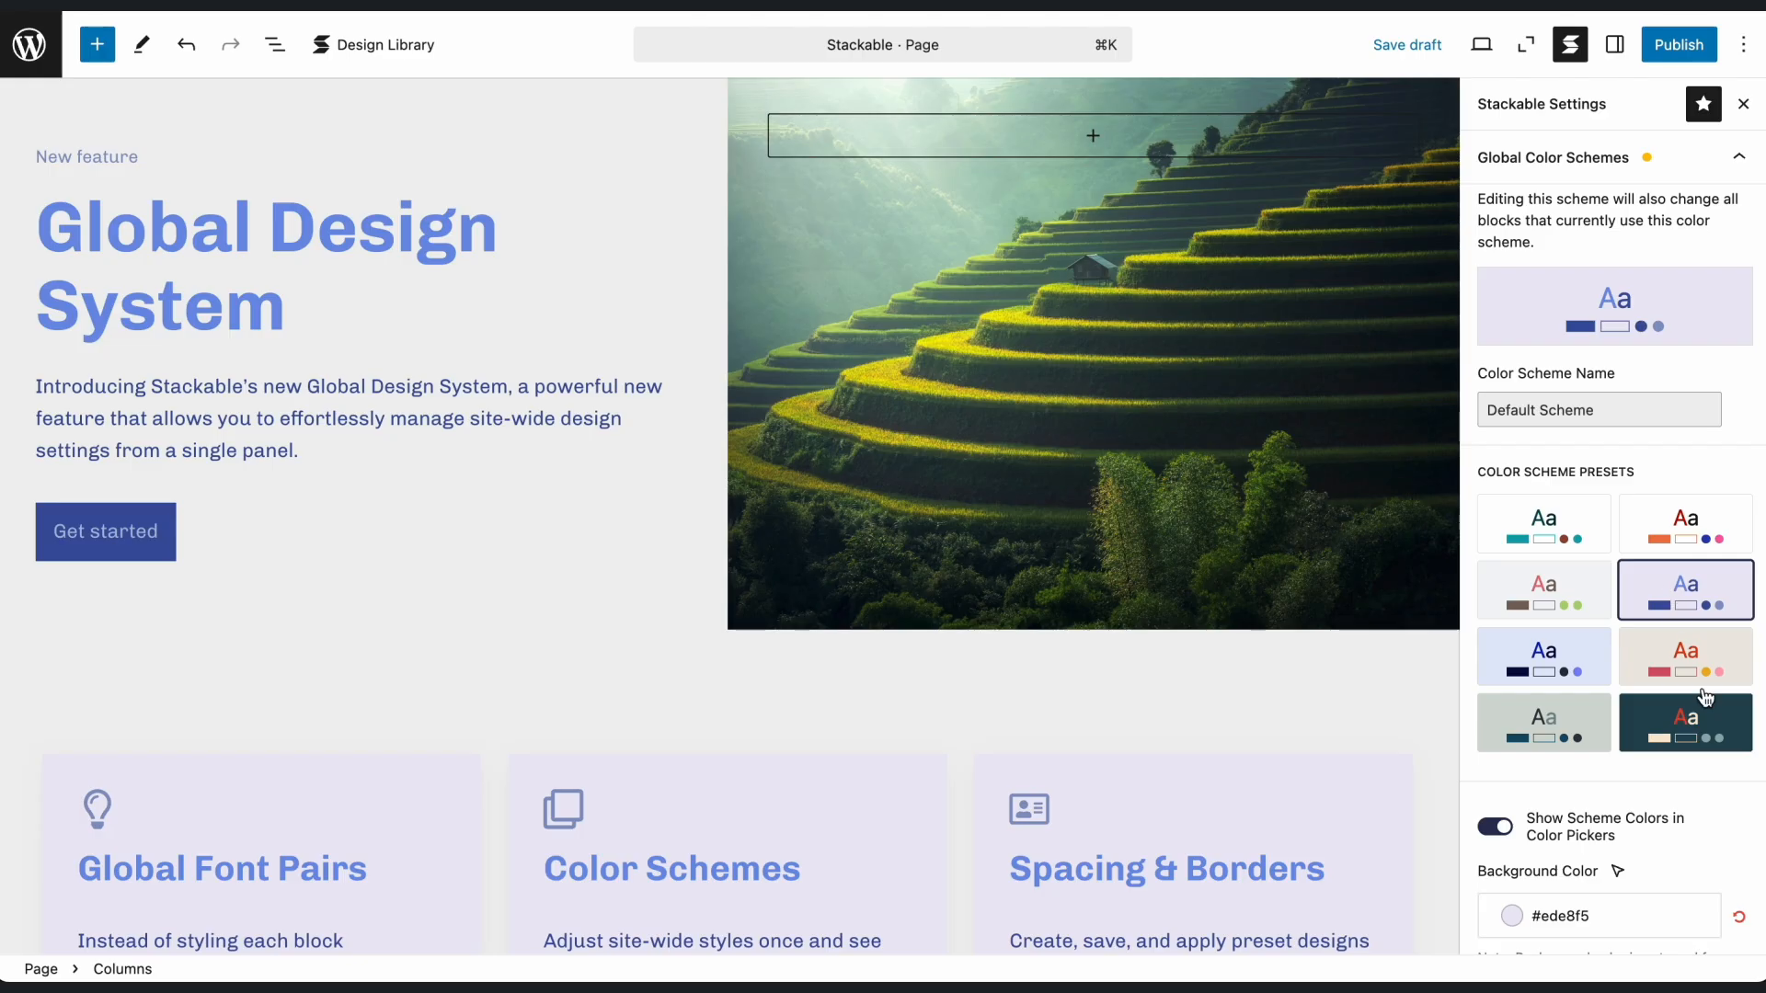
- Set the Default Scheme's heading color to dark navy #0a1330
scroll(1750, 821, "down", 6)
scroll(1750, 821, "down", 1)
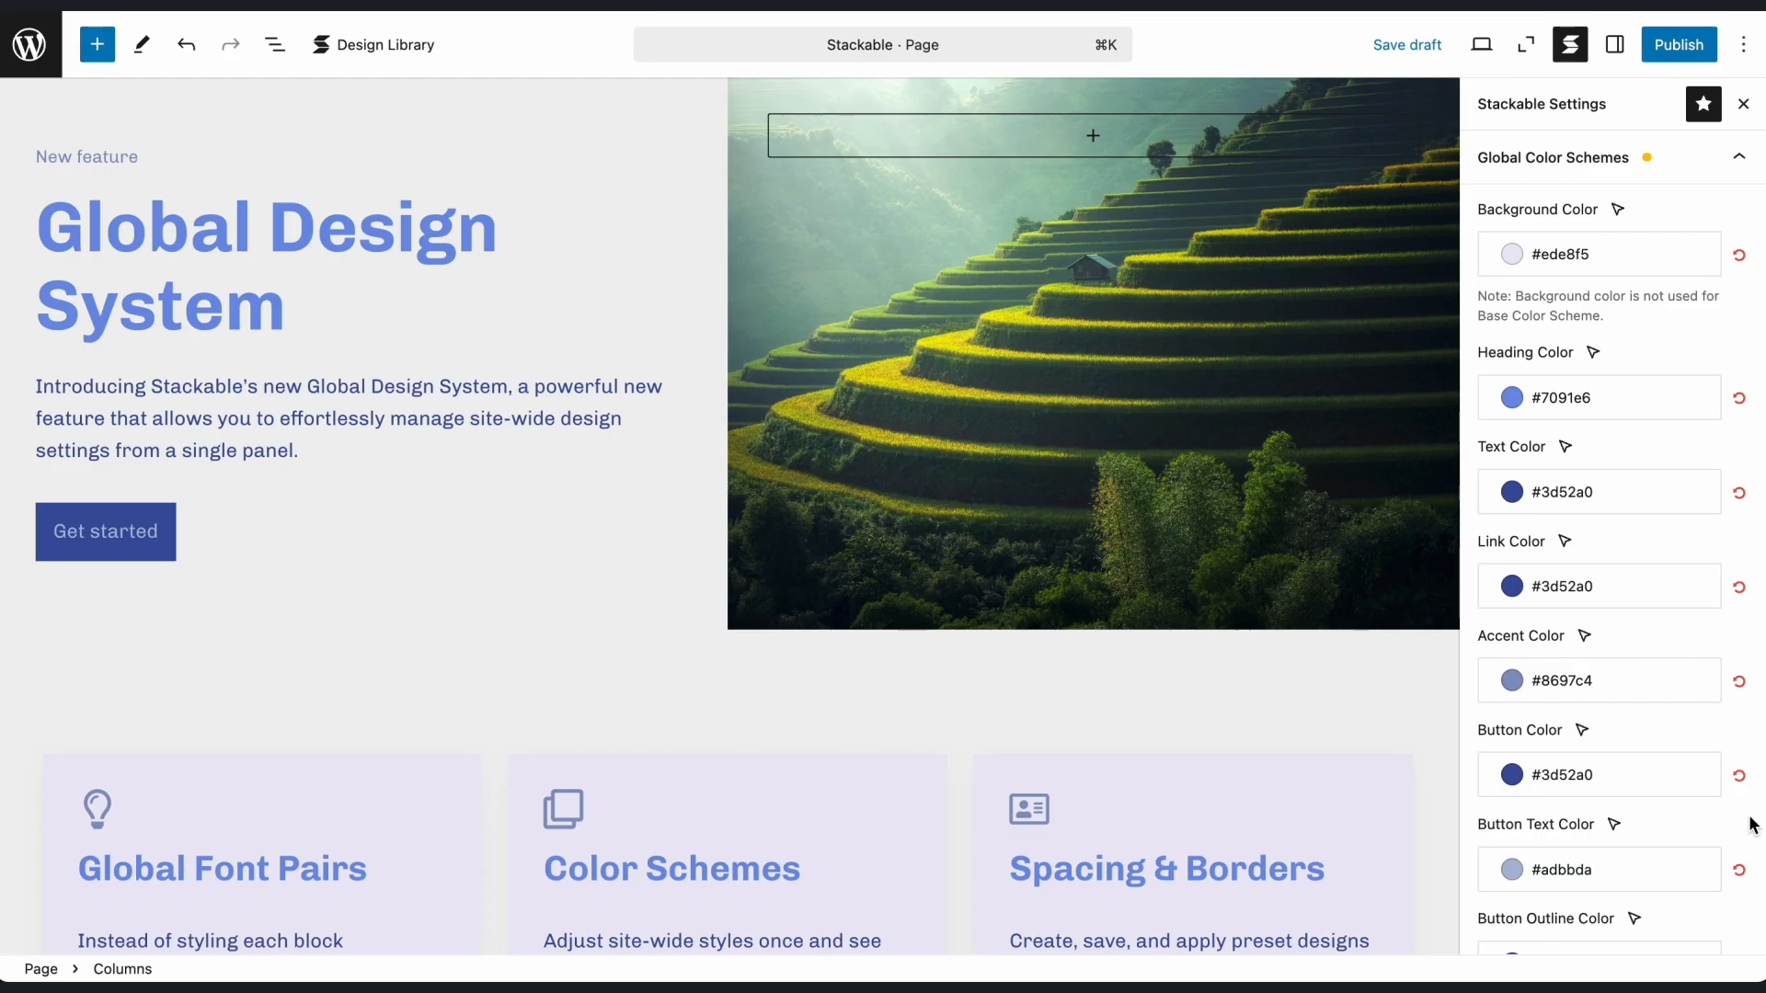
scroll(1750, 822, "down", 2)
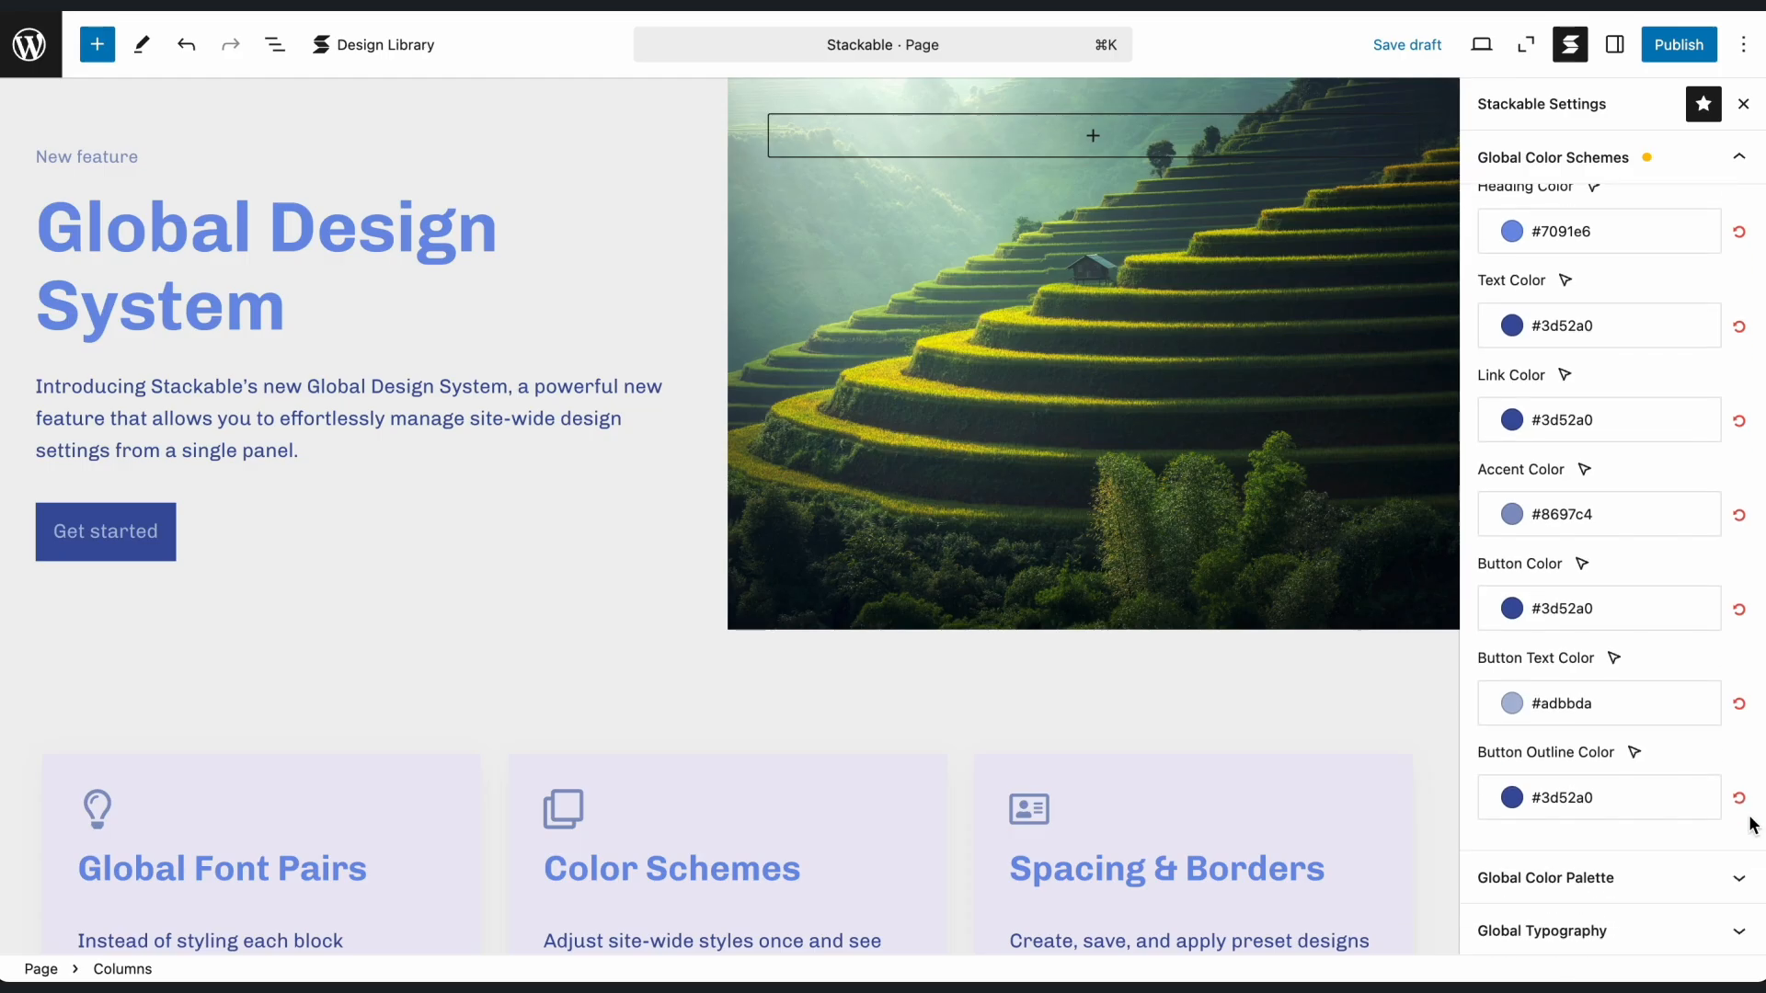
scroll(1619, 516, "up", 2)
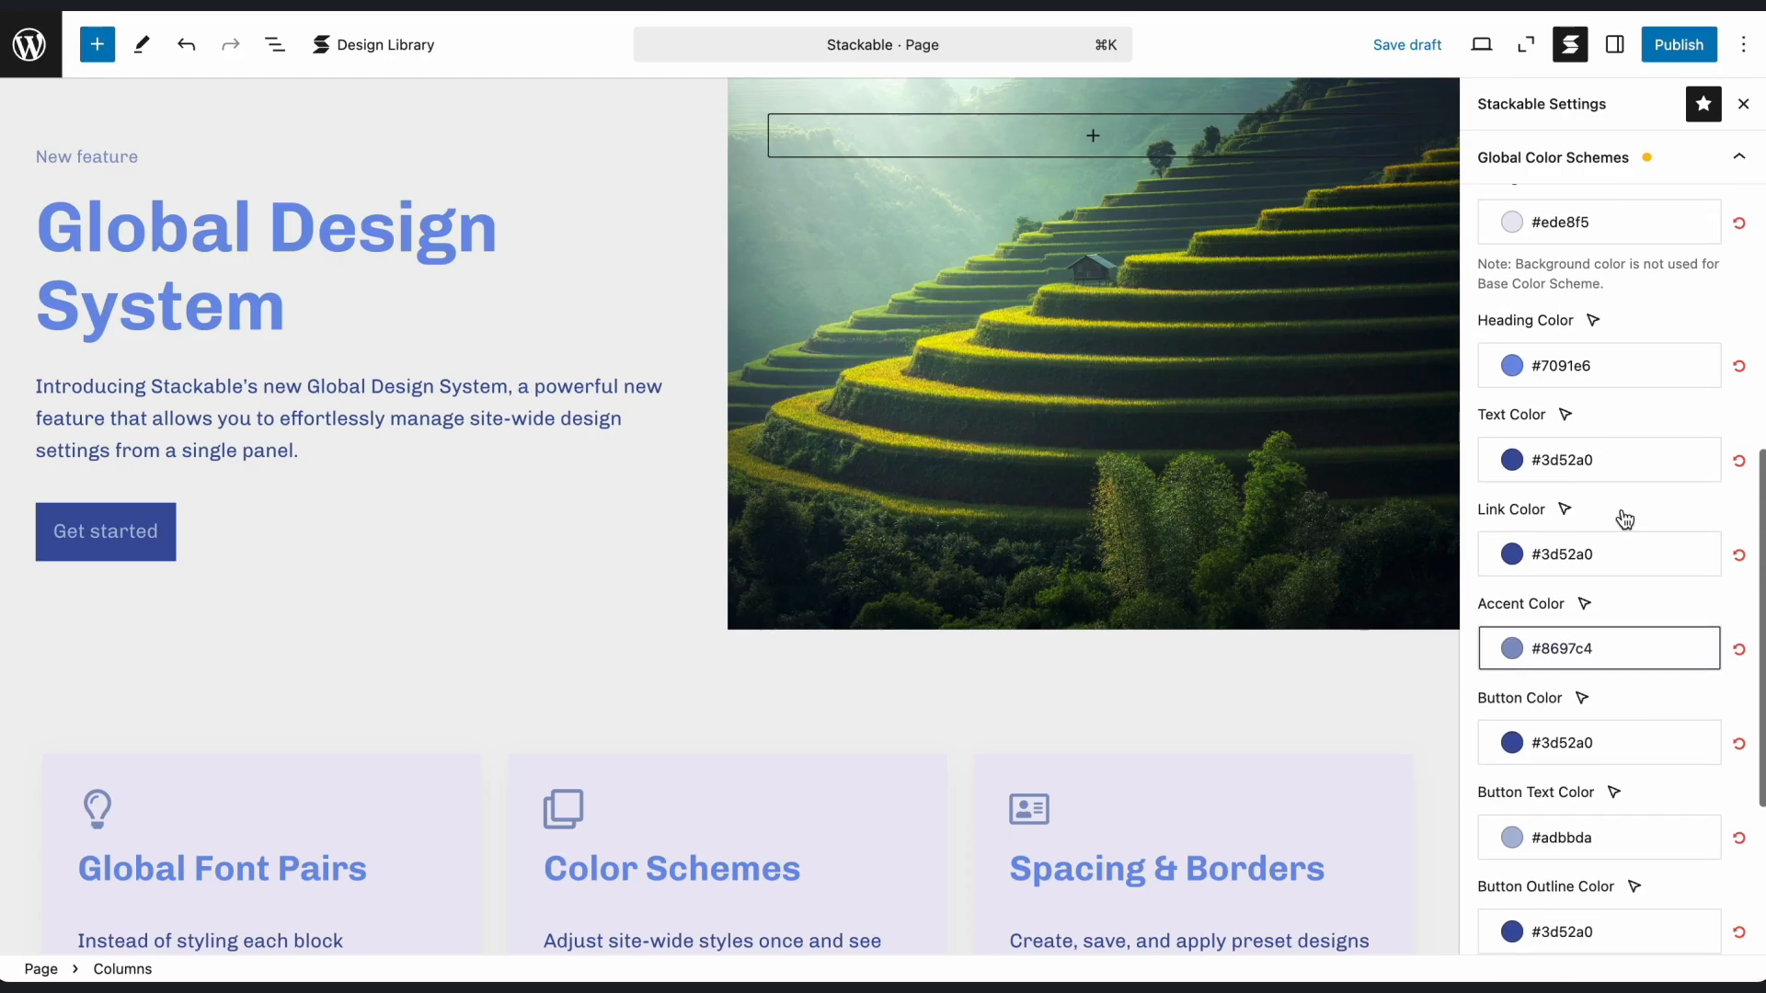
left_click(1511, 368)
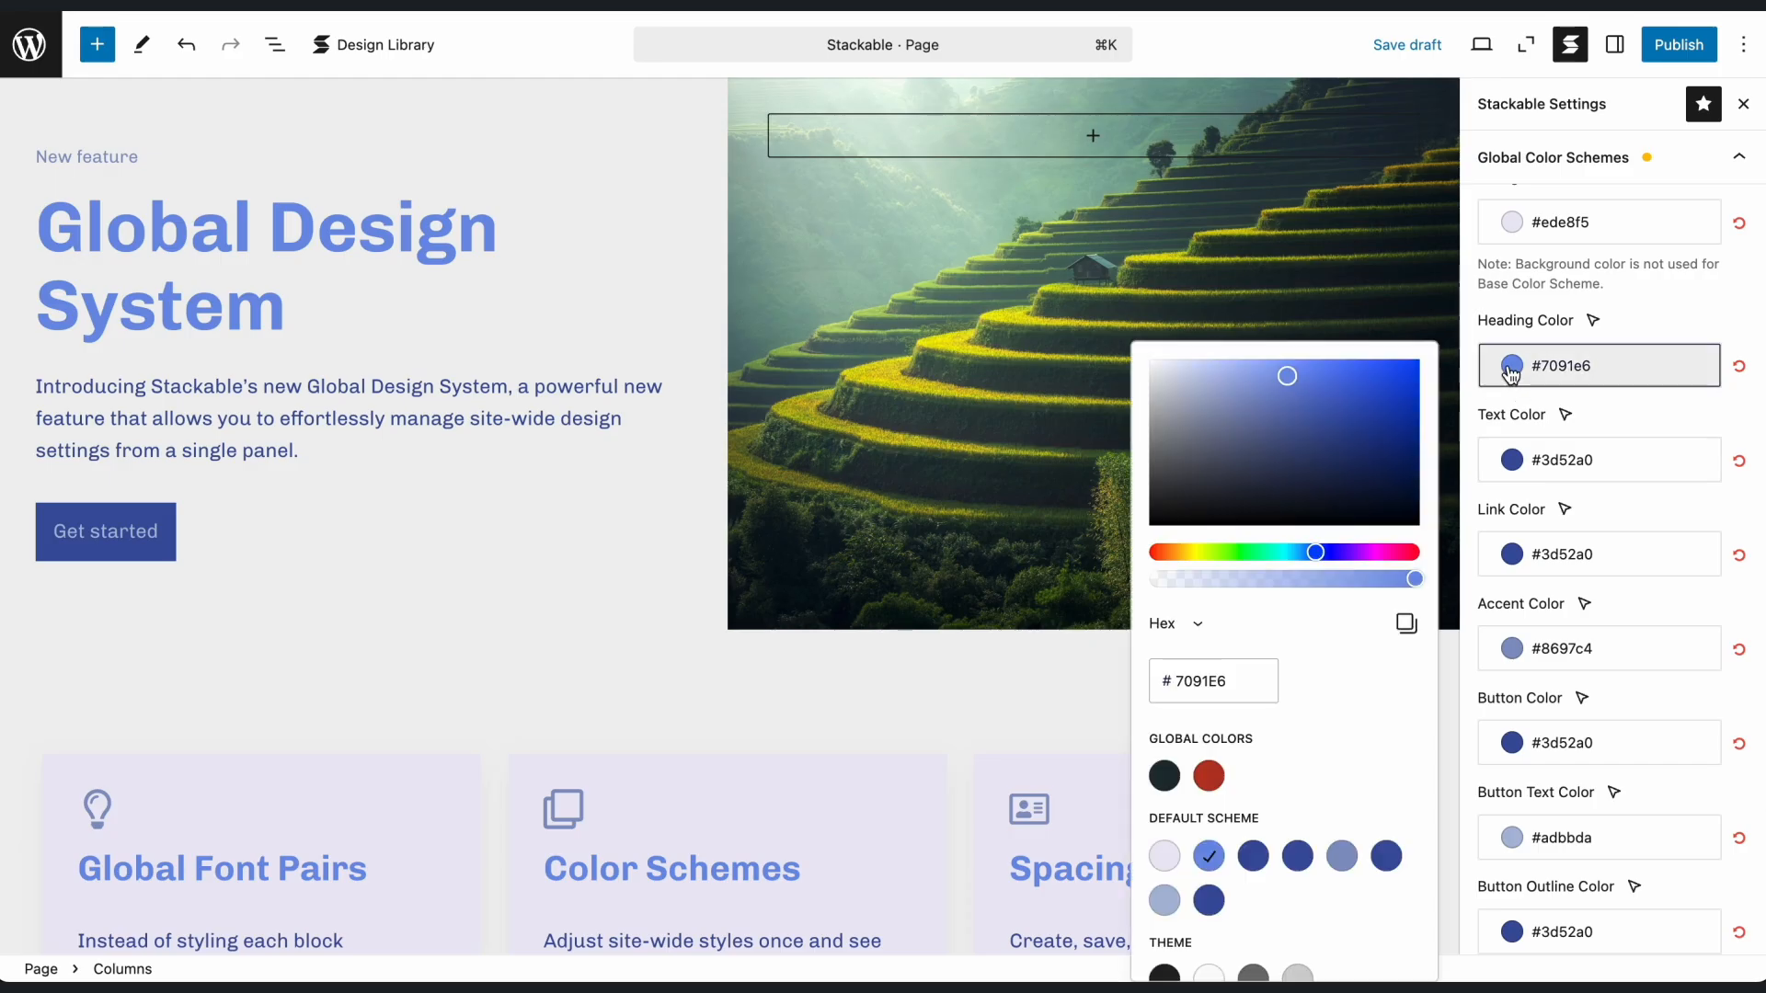
left_click_drag(1356, 411, 1360, 496)
left_click(1535, 383)
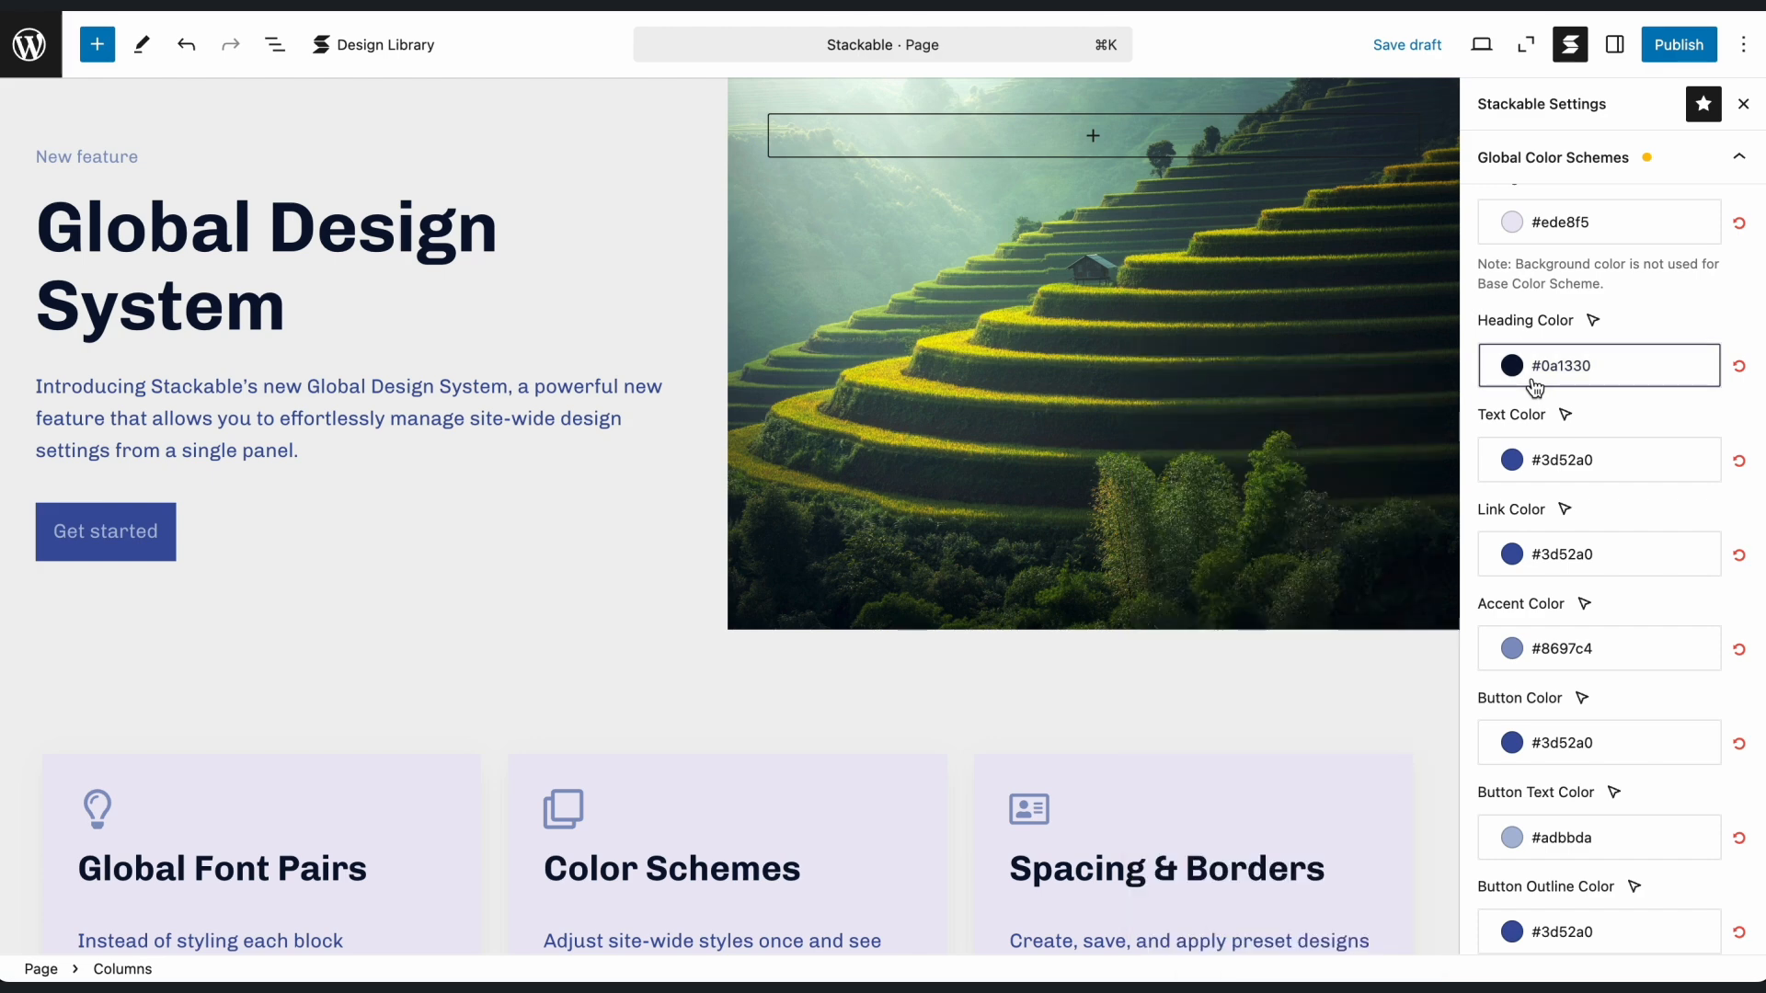
- Reset the Default Scheme to its original colors and confirm the reset
scroll(1532, 384, "up", 10)
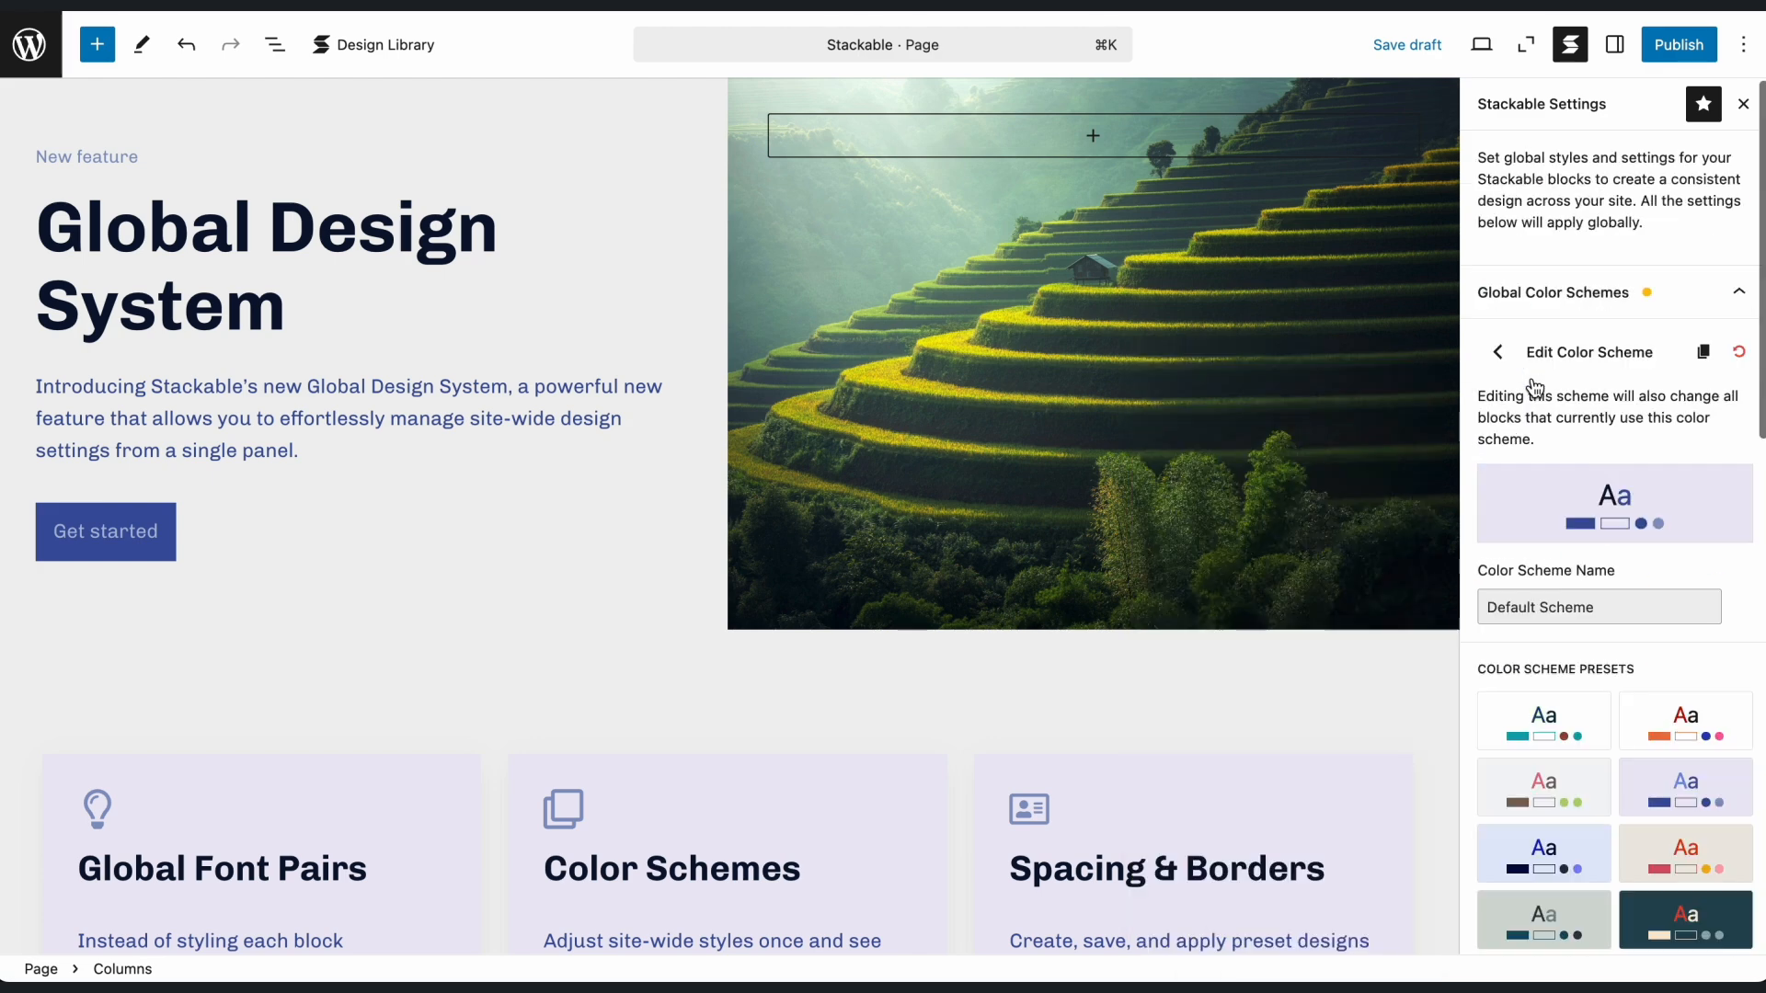
left_click(1741, 355)
key("Return")
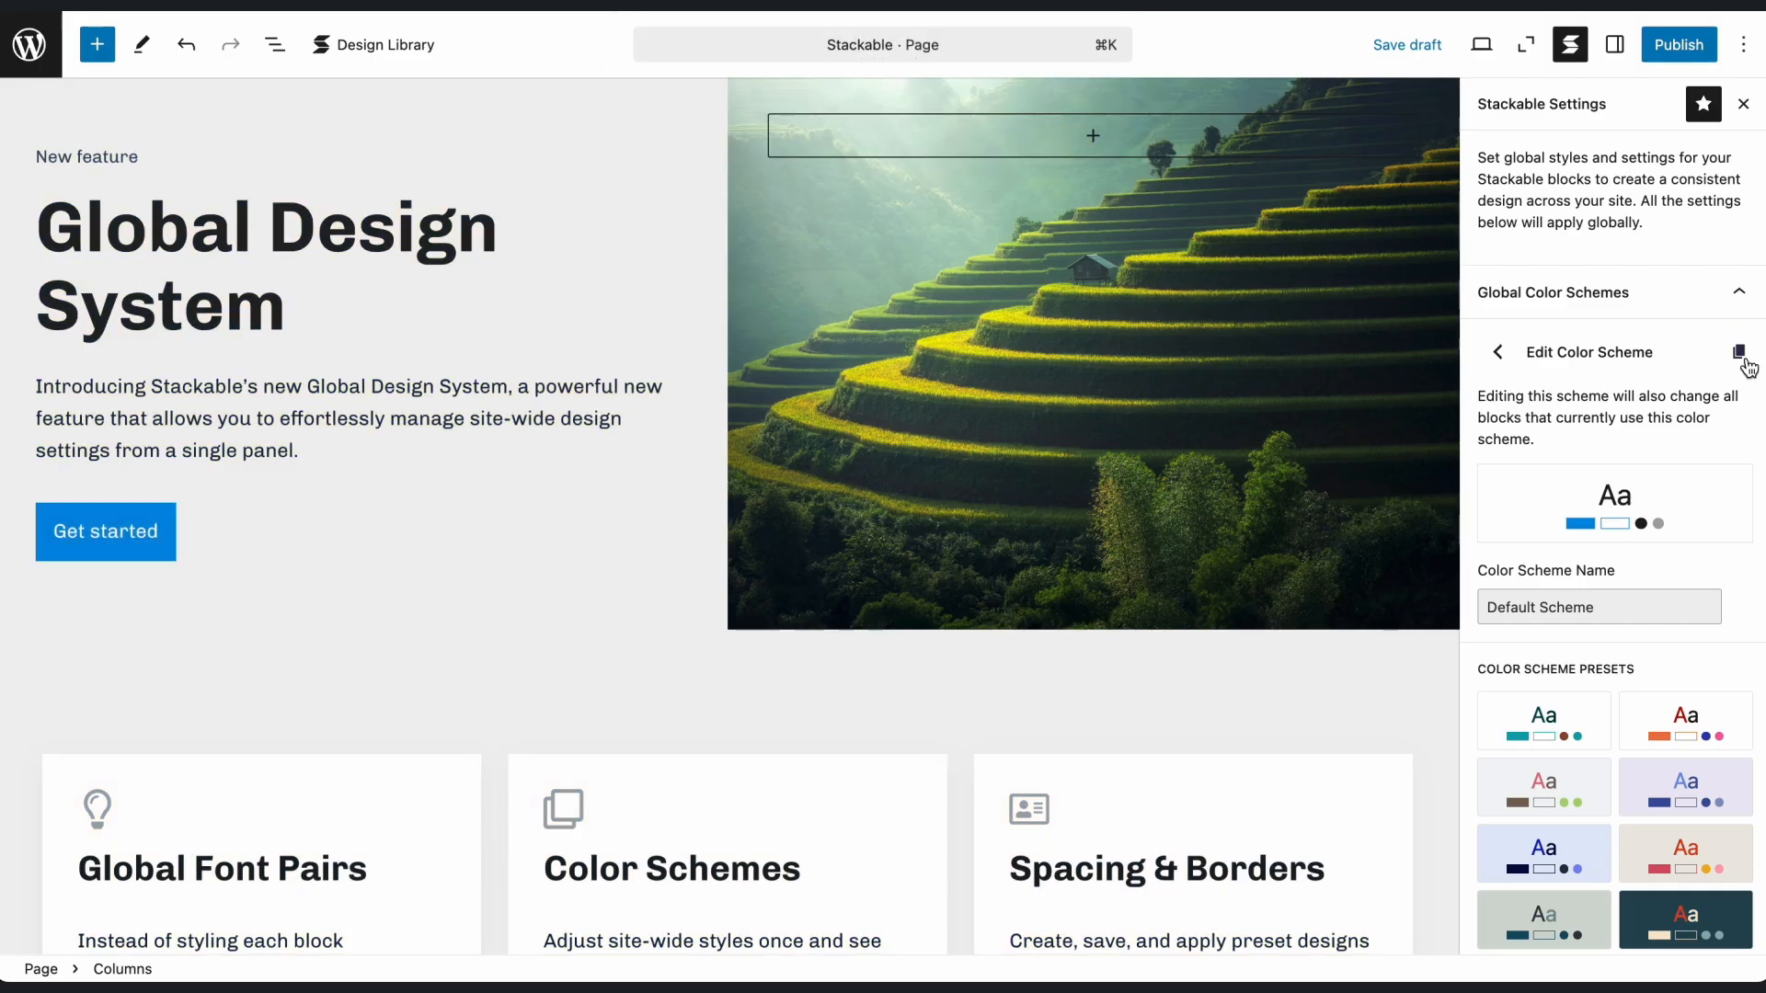
- Set the Default Scheme's background color to #ffffff and its heading color to purple #9b51e0
scroll(1747, 366, "down", 5)
scroll(1747, 367, "down", 3)
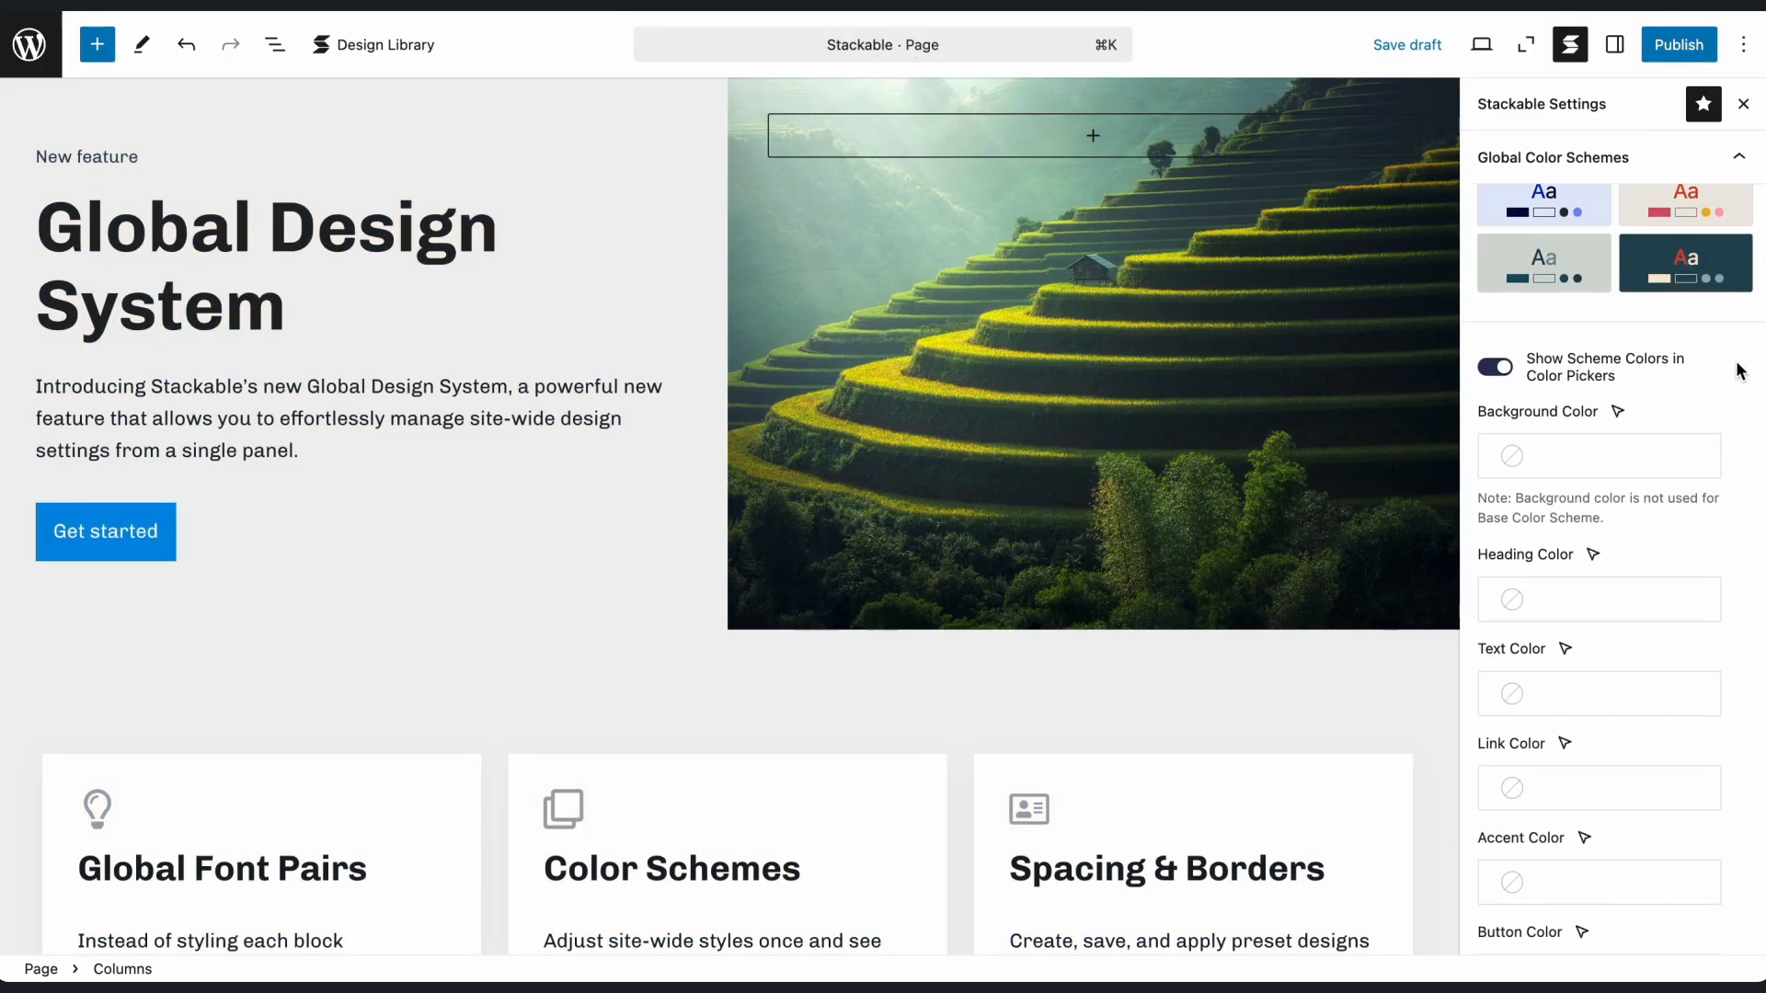
left_click(1608, 454)
left_click(1254, 903)
left_click(1598, 599)
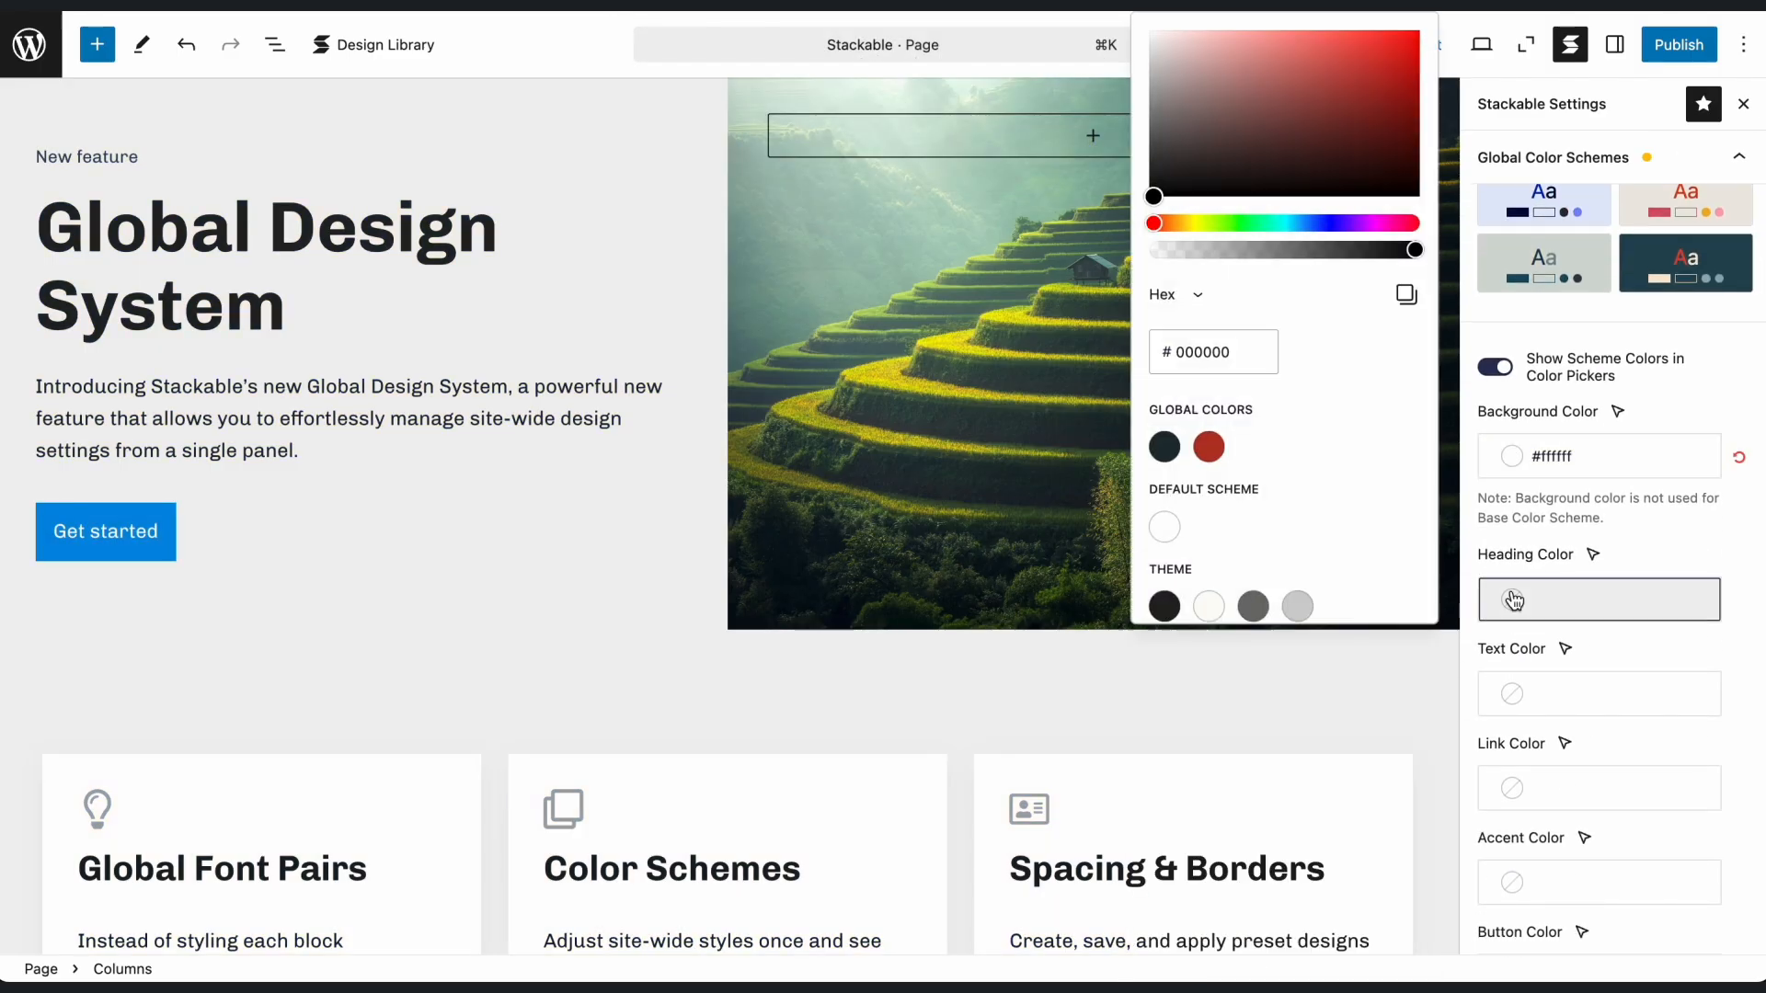
left_click(1386, 591)
- Set the Default Scheme's text color to #000000 and its link color to blue #0693e3
left_click(1599, 693)
left_click(1165, 634)
left_click(1521, 781)
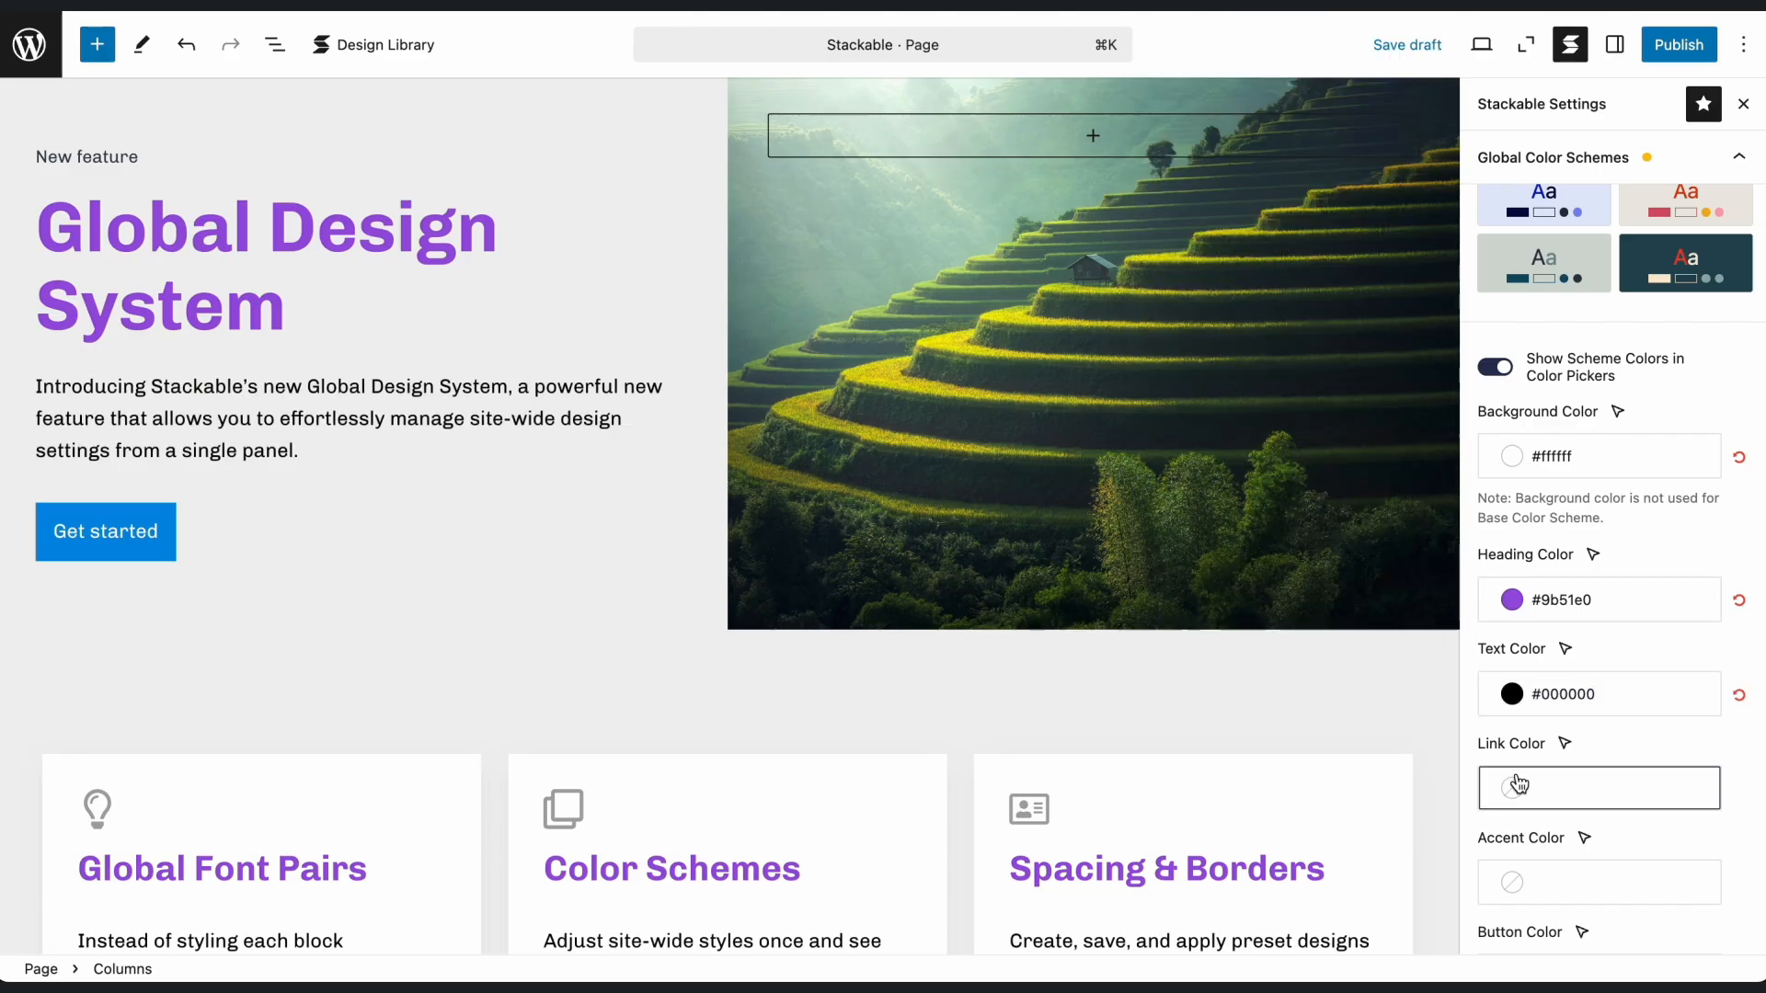
left_click(1342, 777)
- Set the Default Scheme's accent color to dark purple #451175, starting from the purple swatch
scroll(1530, 803, "down", 1)
left_click(1529, 797)
left_click(1355, 303)
left_click(1371, 174)
left_click(1581, 796)
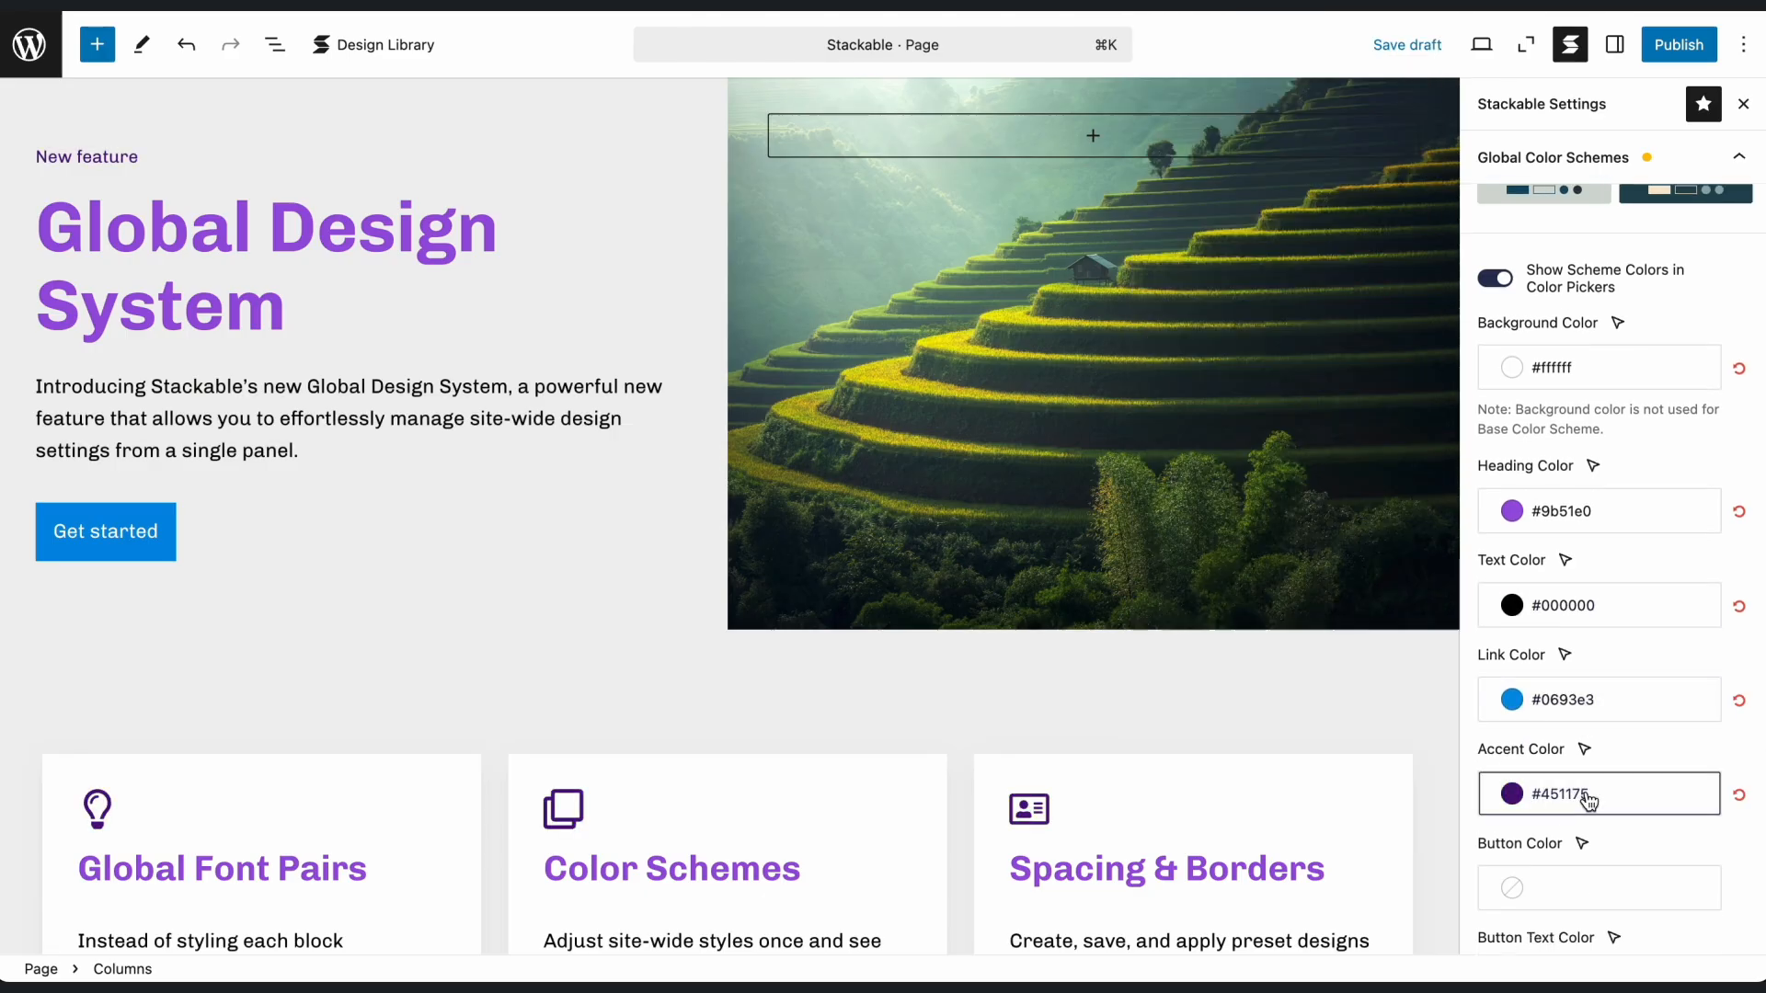
- Set the Default Scheme's button color to light blue #8ed1fc and its button text color to dark blue #043955
left_click(1581, 888)
left_click(1298, 876)
scroll(1564, 883, "down", 1)
left_click(1564, 862)
left_click(1342, 850)
left_click(1399, 224)
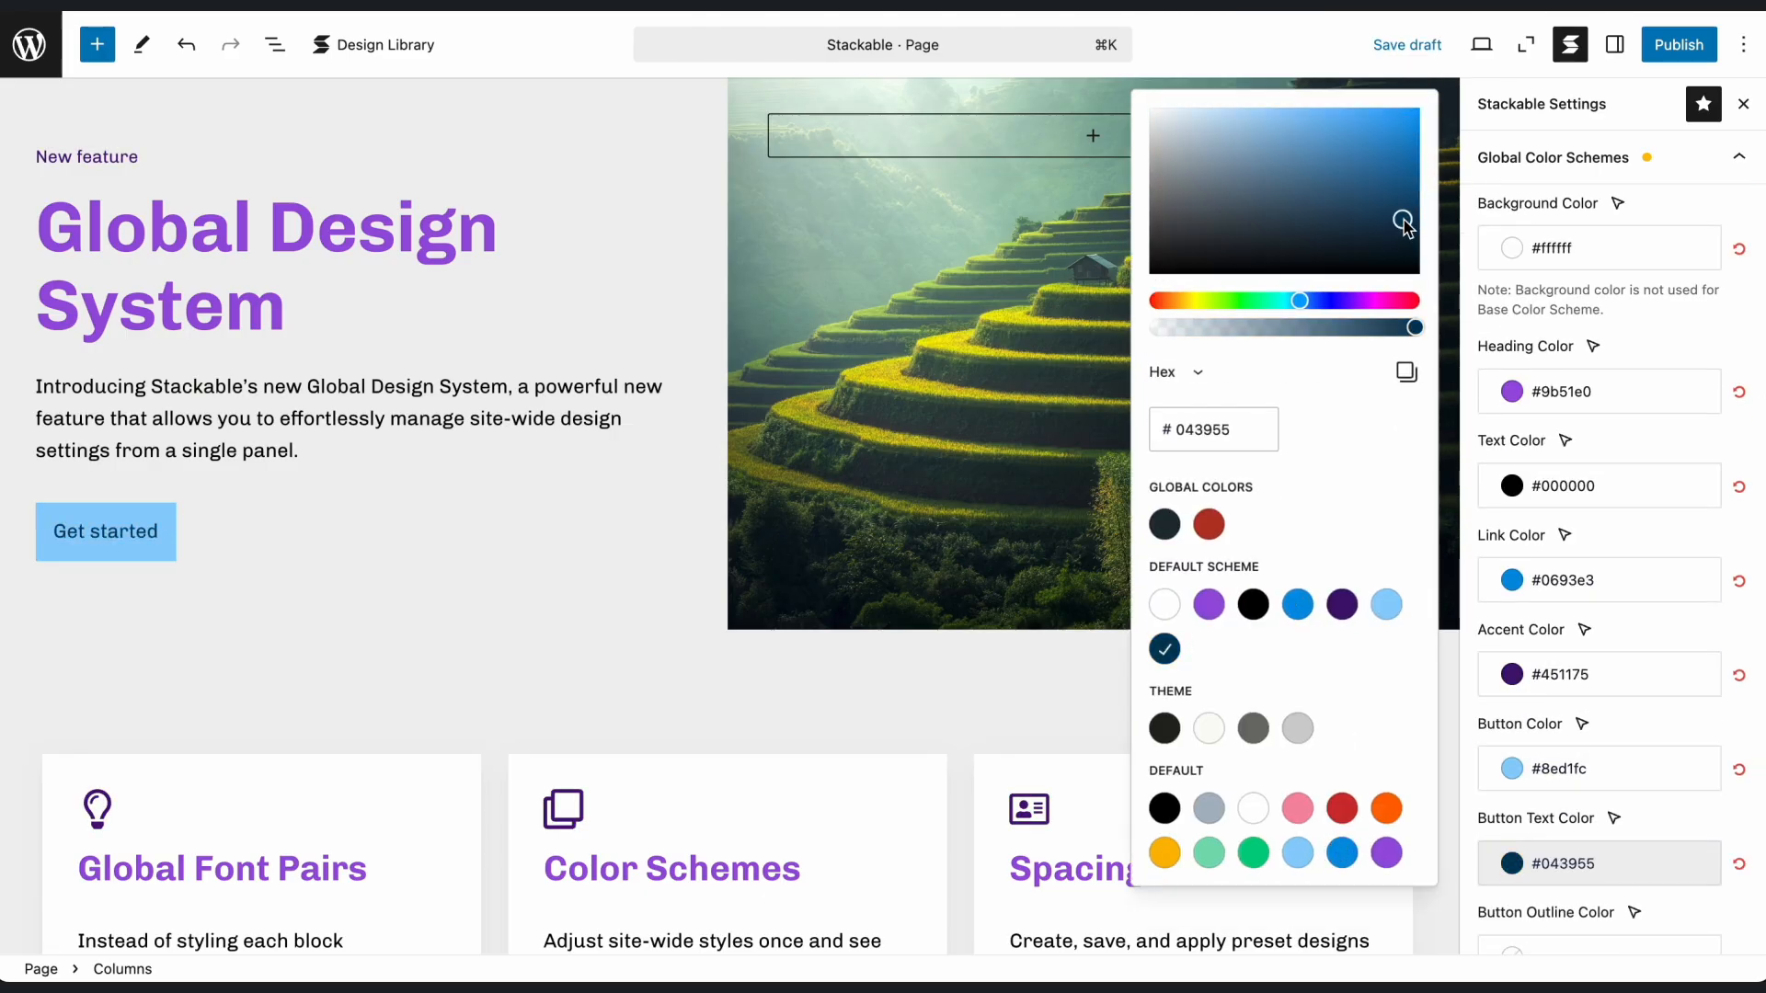
- Set the Default Scheme's button outline color to #043955, matching the button text color
scroll(1551, 868, "down", 1)
left_click(1551, 868)
left_click(1342, 852)
left_click(1164, 648)
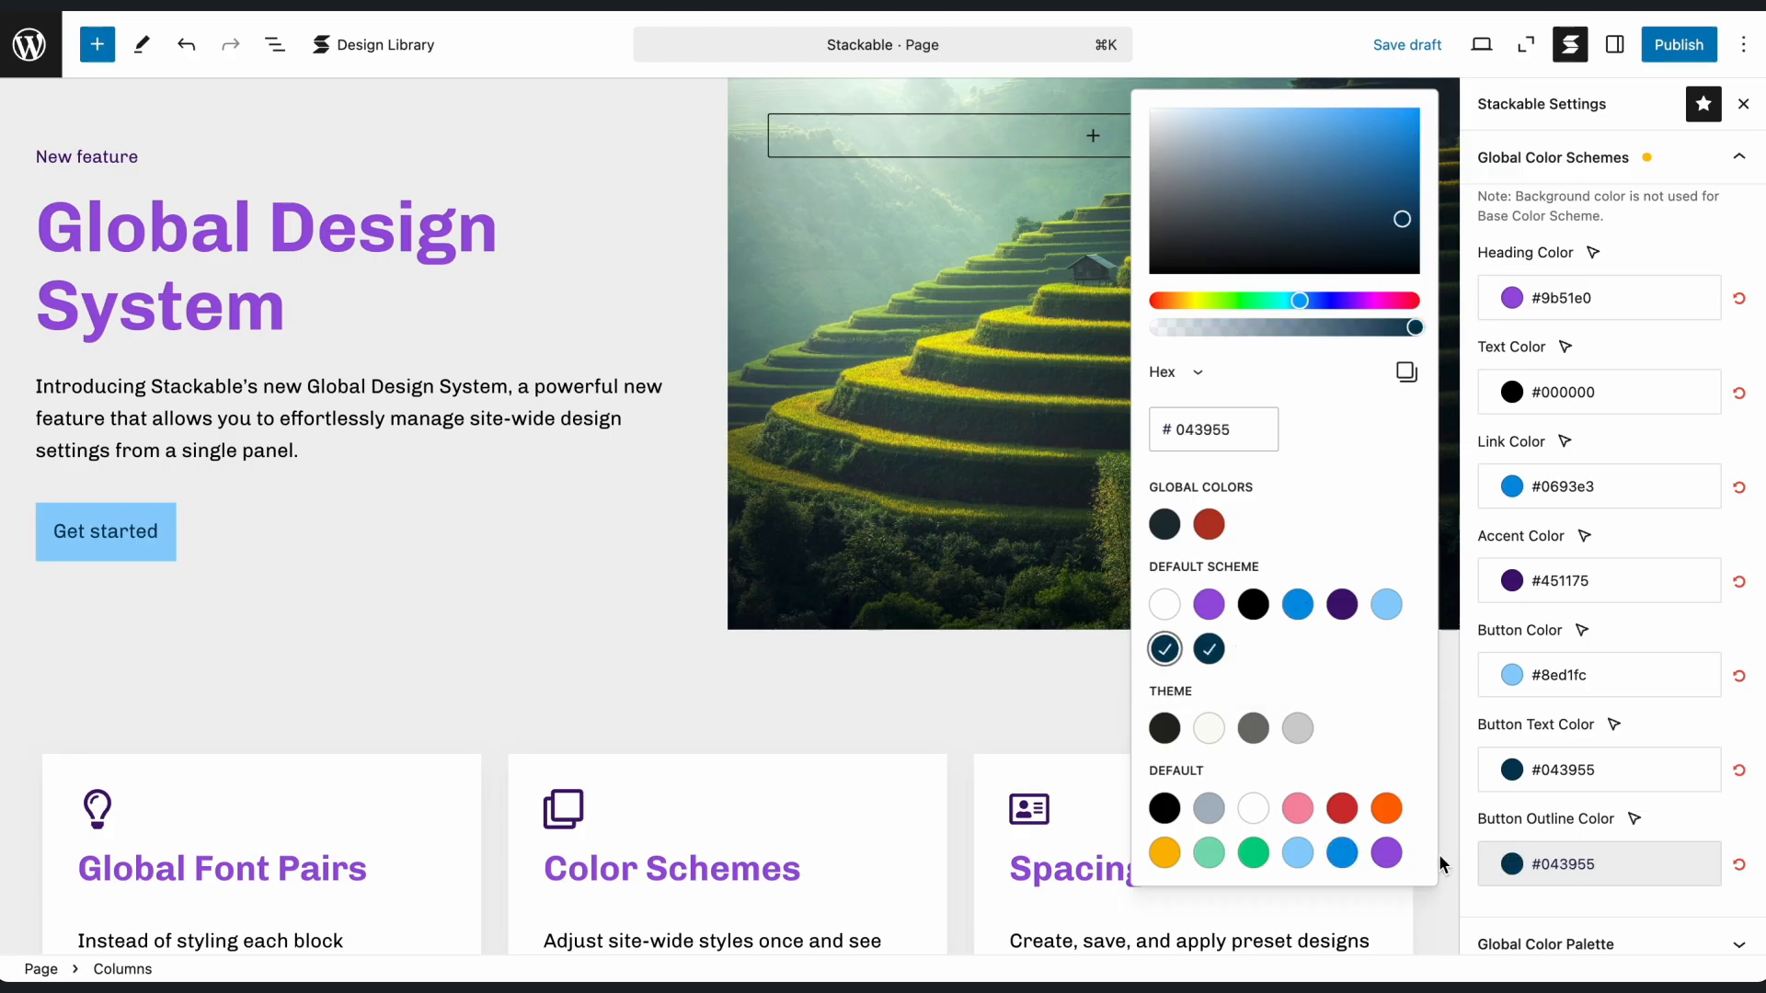
left_click(1522, 883)
scroll(1619, 438, "up", 5)
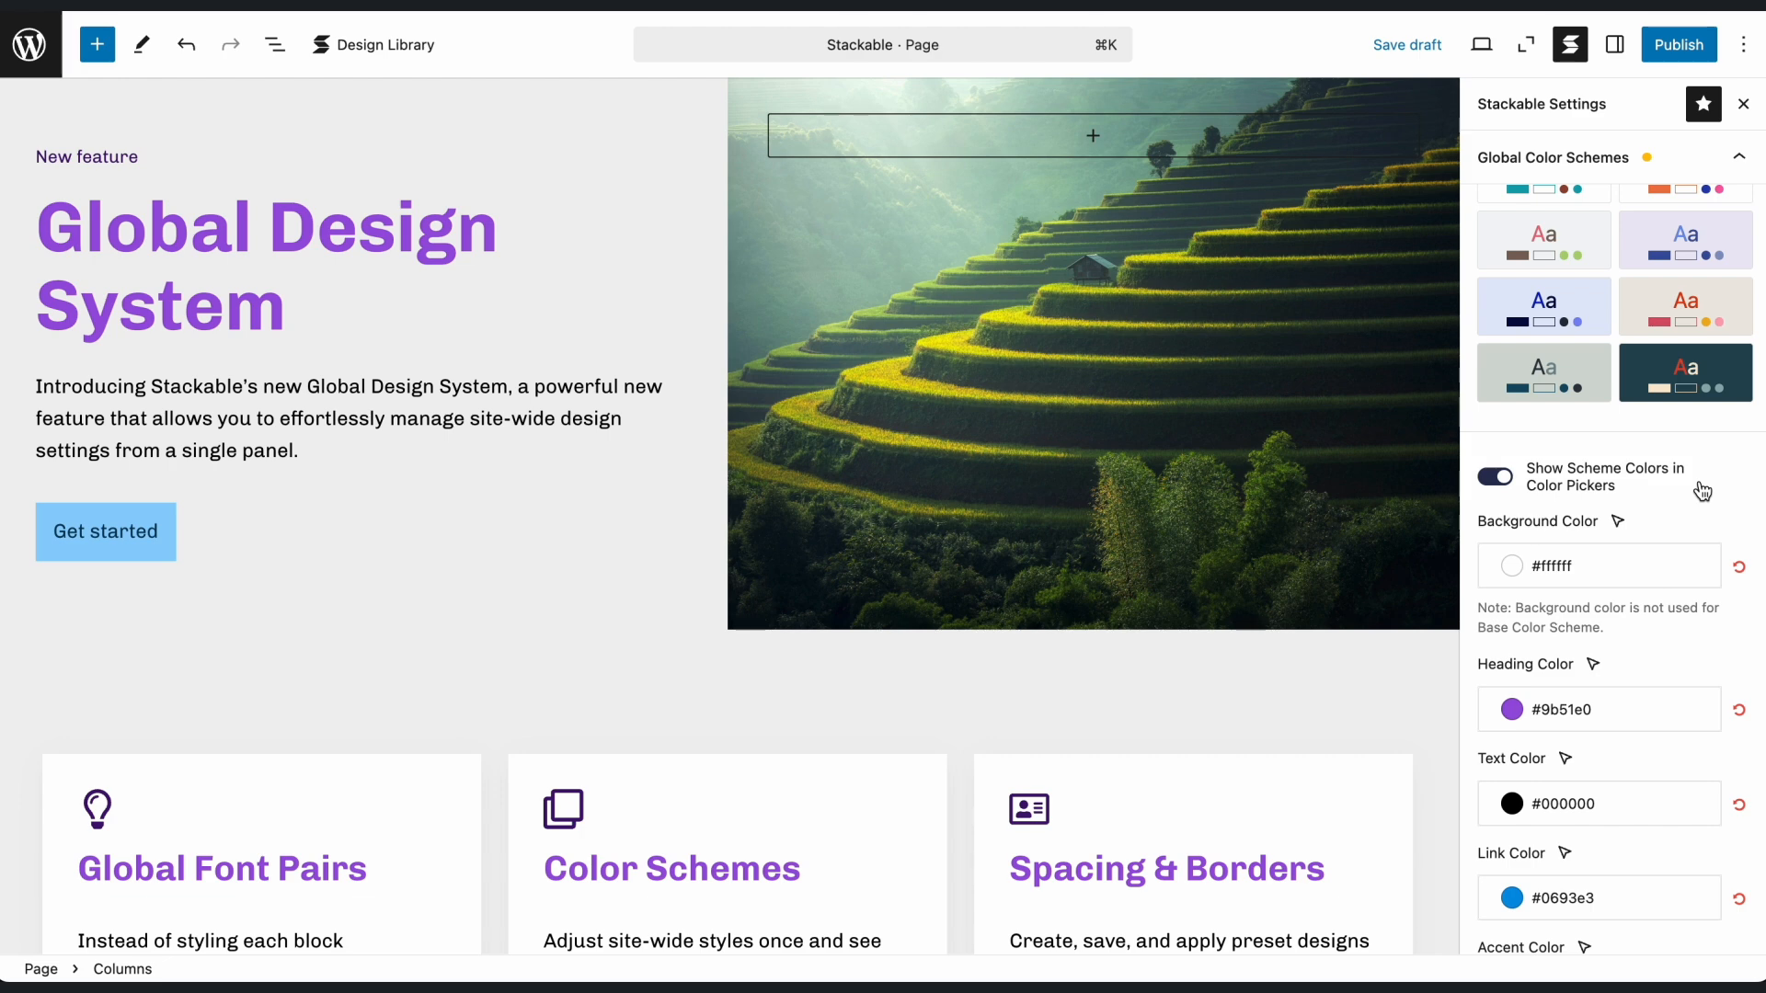
- Examine the Default Scheme swatches offered in the text color picker of the hero's introductory paragraph
left_click(571, 410)
left_click(1614, 44)
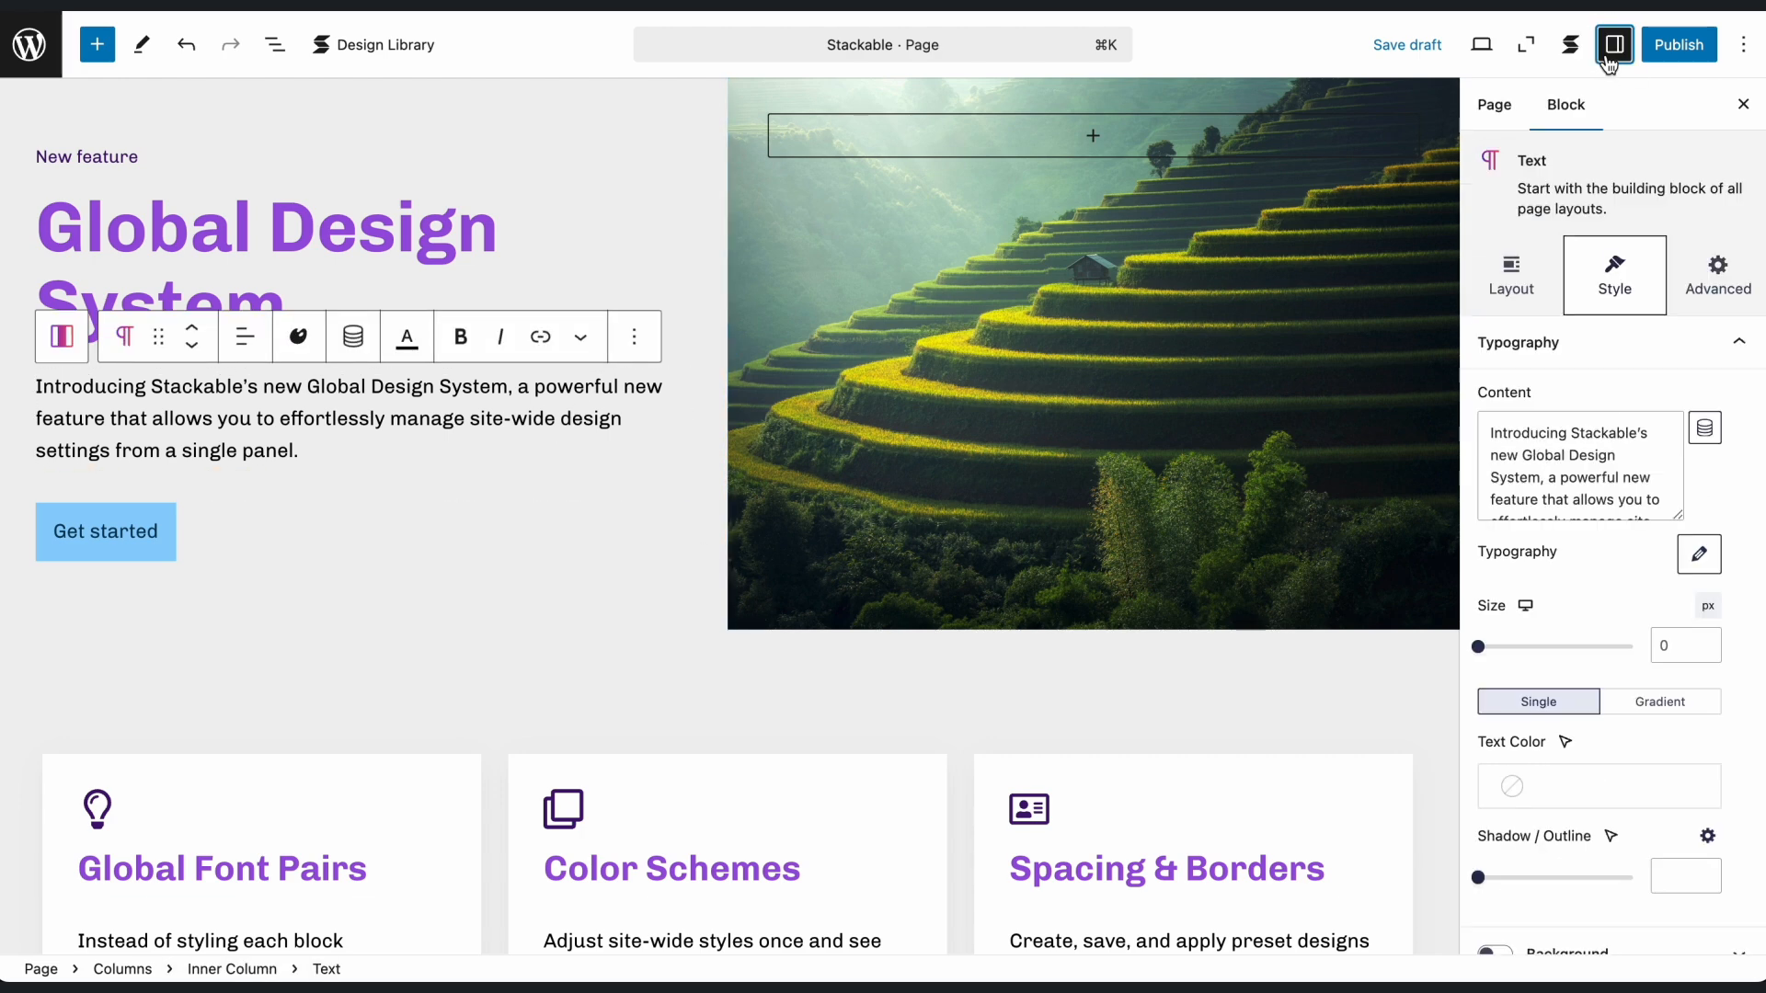
left_click(1531, 785)
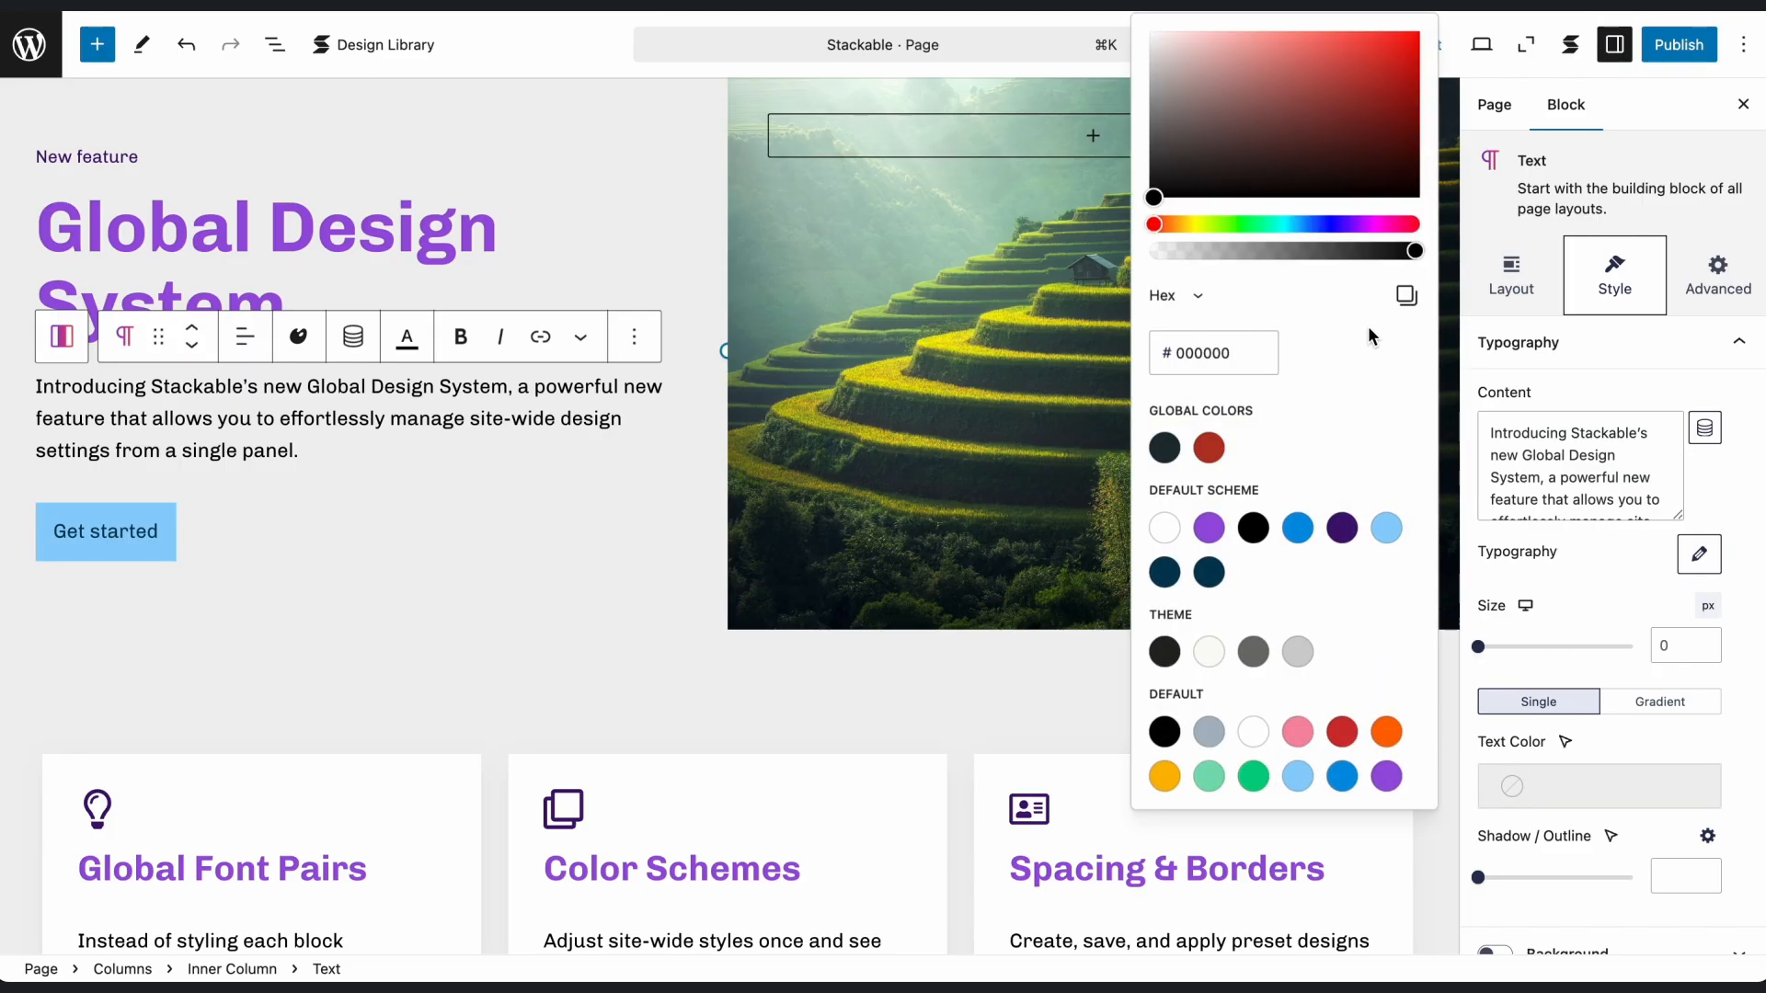
- Toggle the Default Scheme's Show Scheme Colors in Color Pickers option and return to the list of color schemes
left_click(1573, 61)
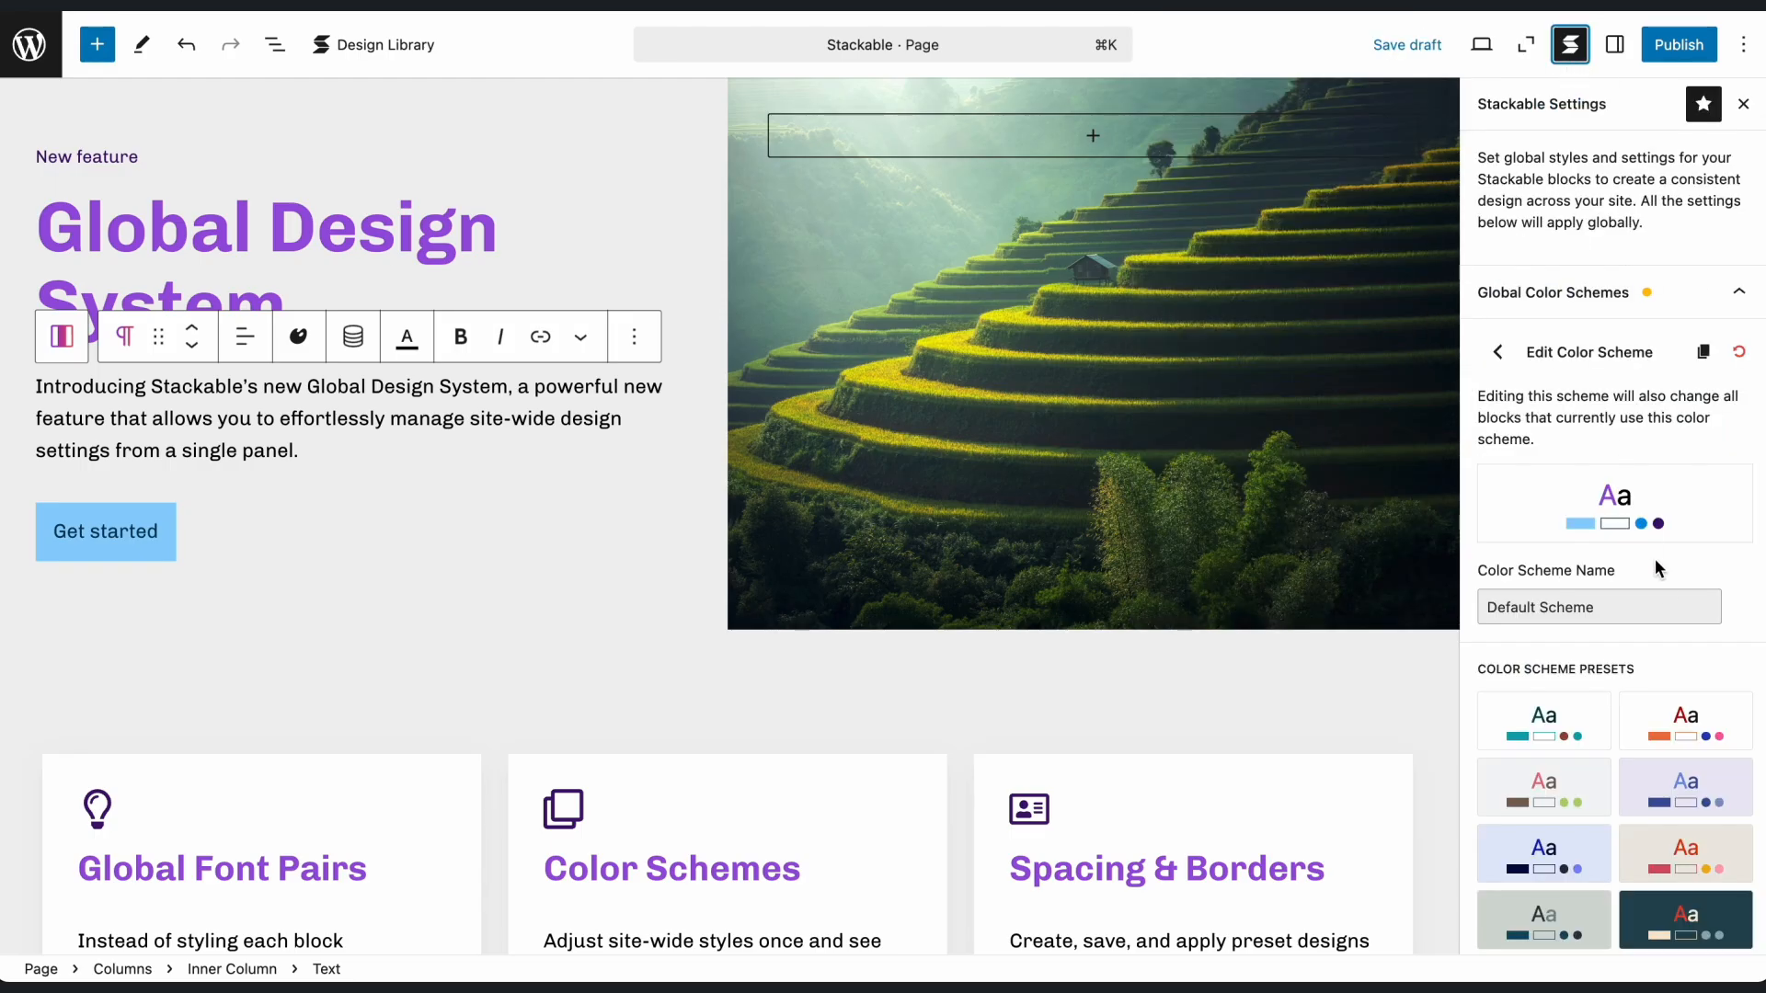
scroll(1663, 583, "down", 5)
left_click(1495, 681)
left_click(1498, 356)
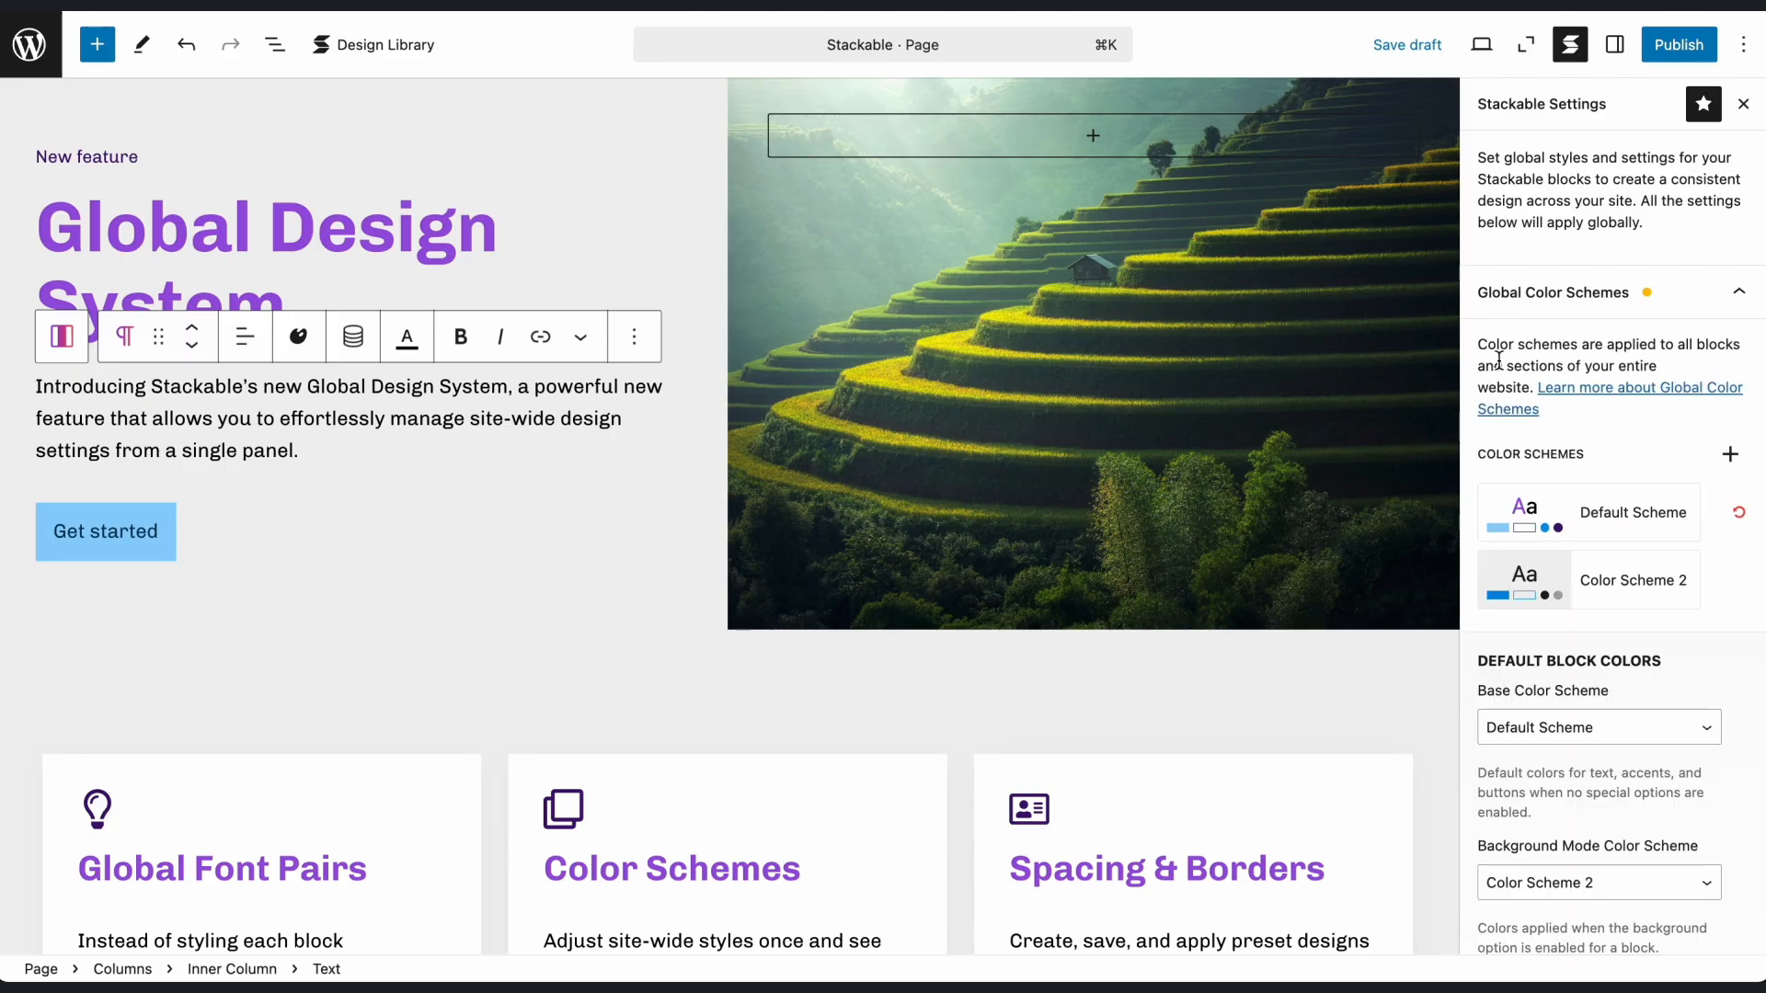
- Examine the background scheme of the feature cards' Columns block and the container scheme of the Spacing & Borders column
scroll(1714, 633, "down", 1)
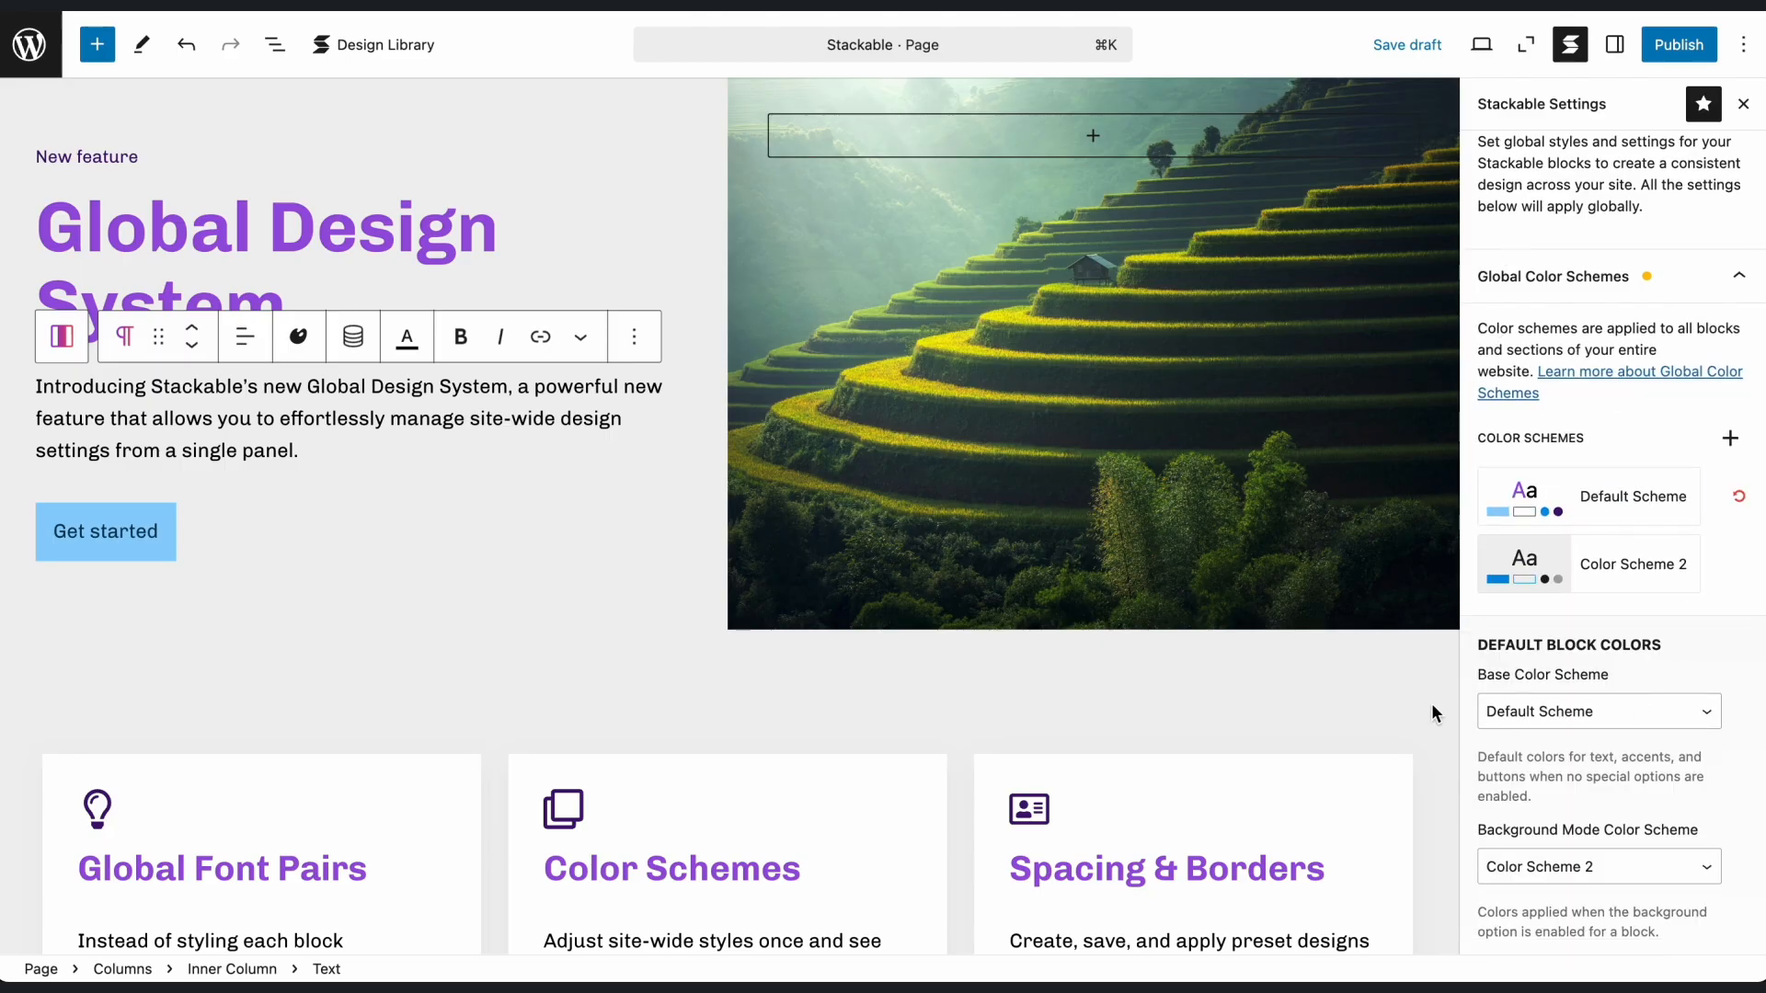
left_click(1400, 690)
left_click(1614, 44)
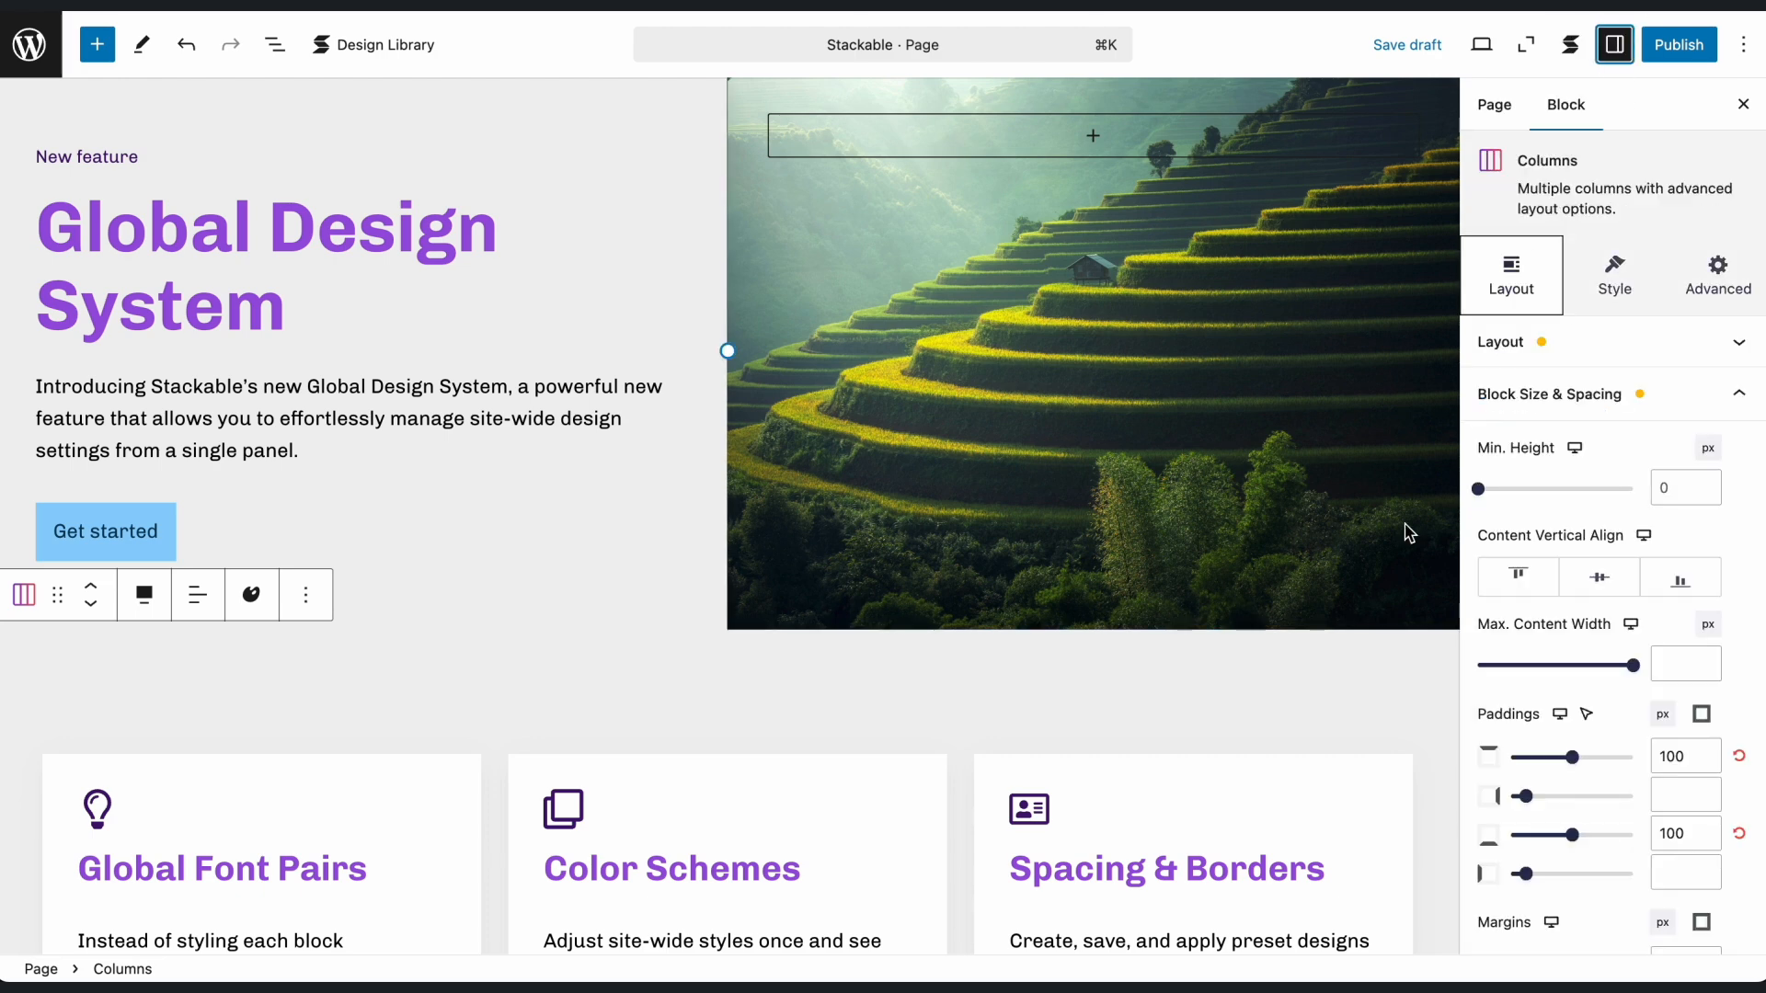
scroll(1398, 561, "down", 5)
left_click(1614, 280)
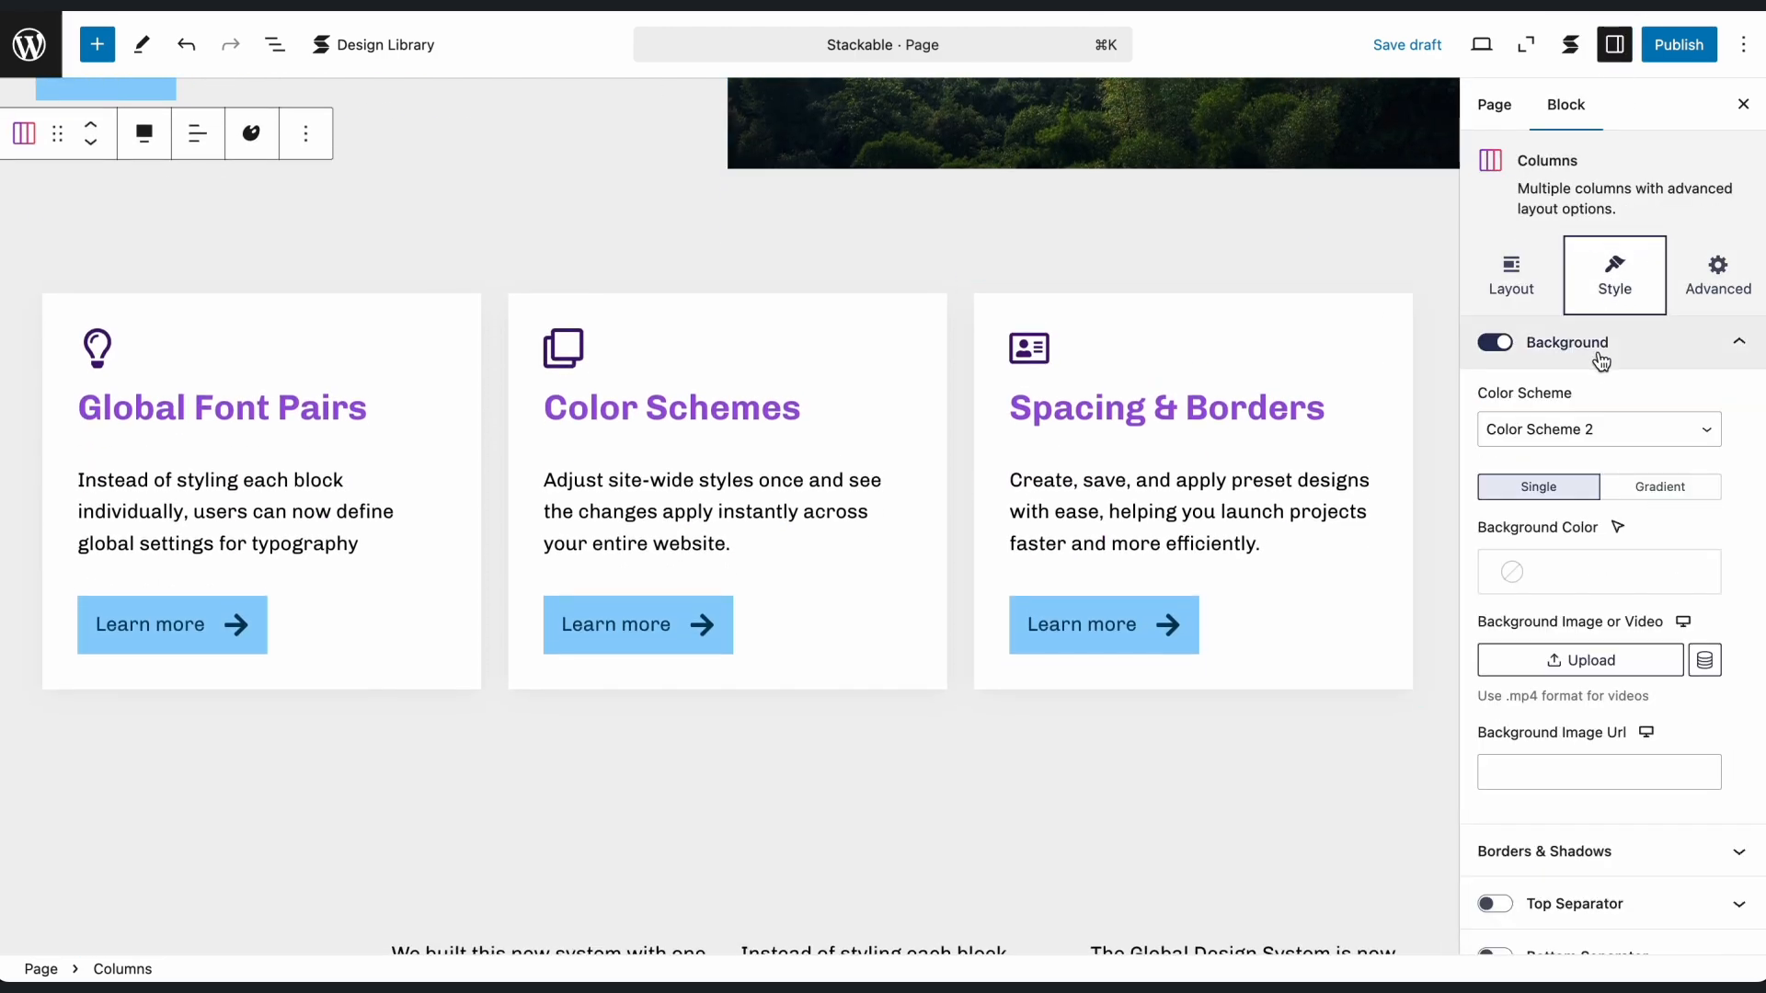
left_click(1339, 314)
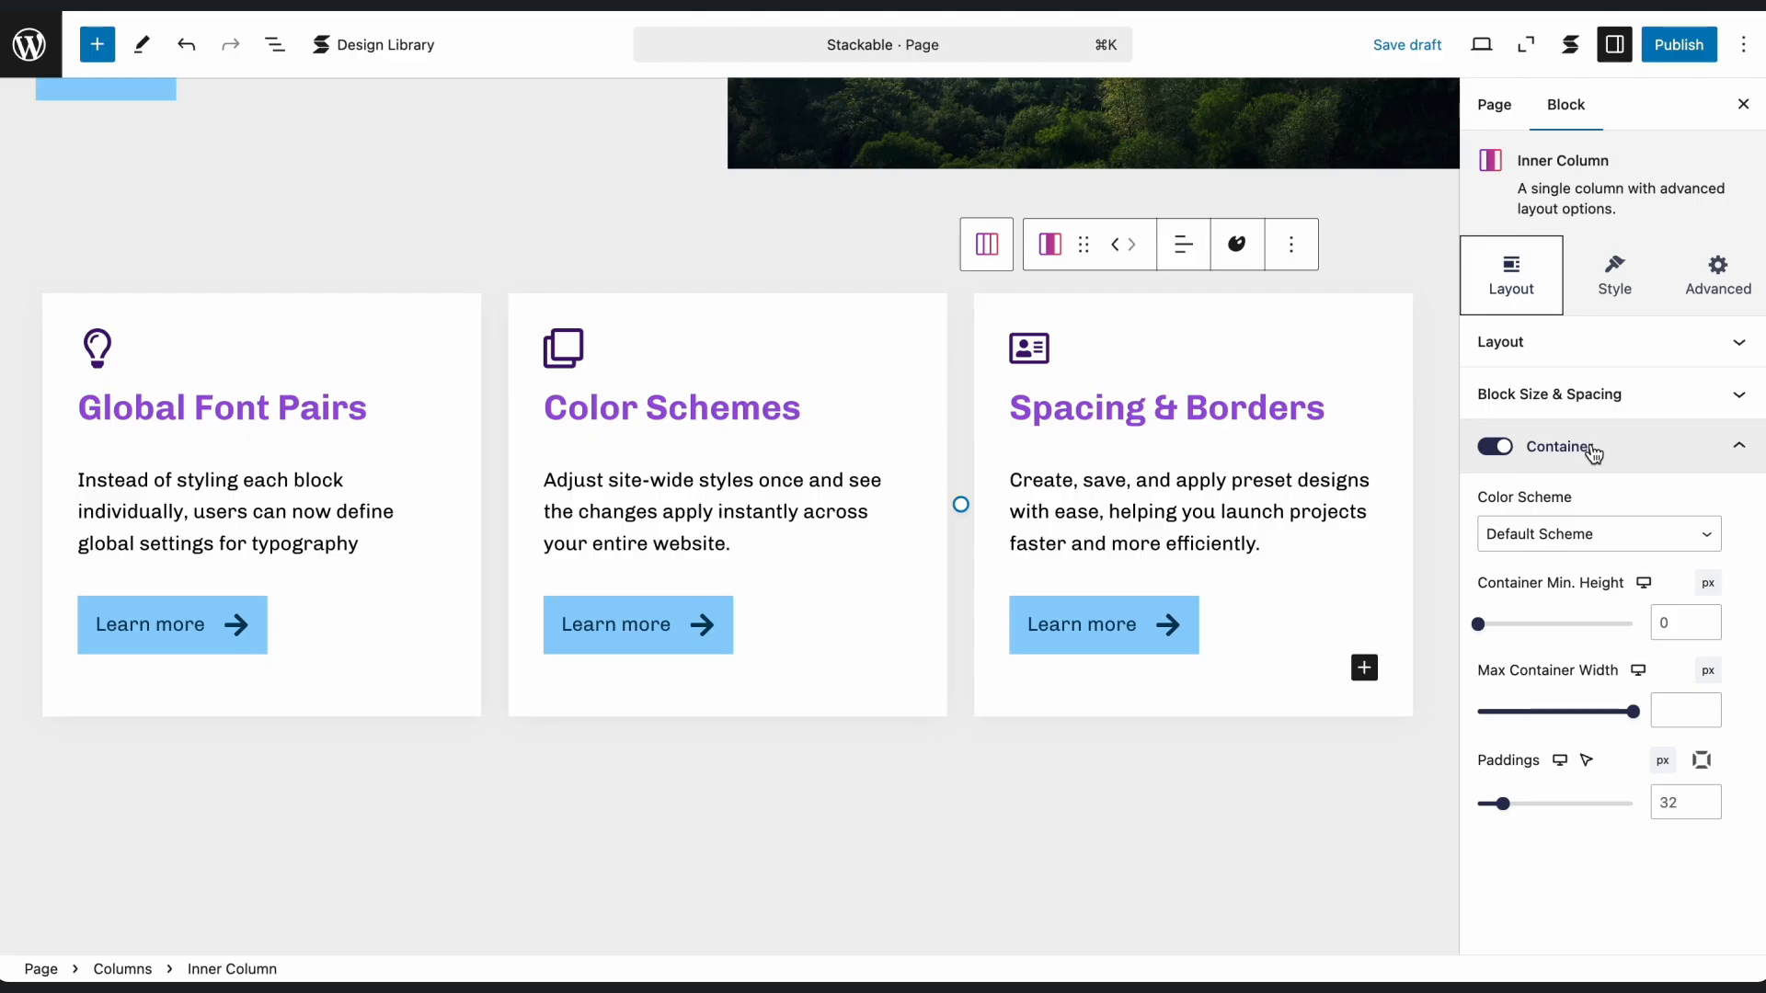
- Apply the light blue preset with dark navy buttons to Color Scheme 2 in the Global Color Schemes
left_click(1574, 52)
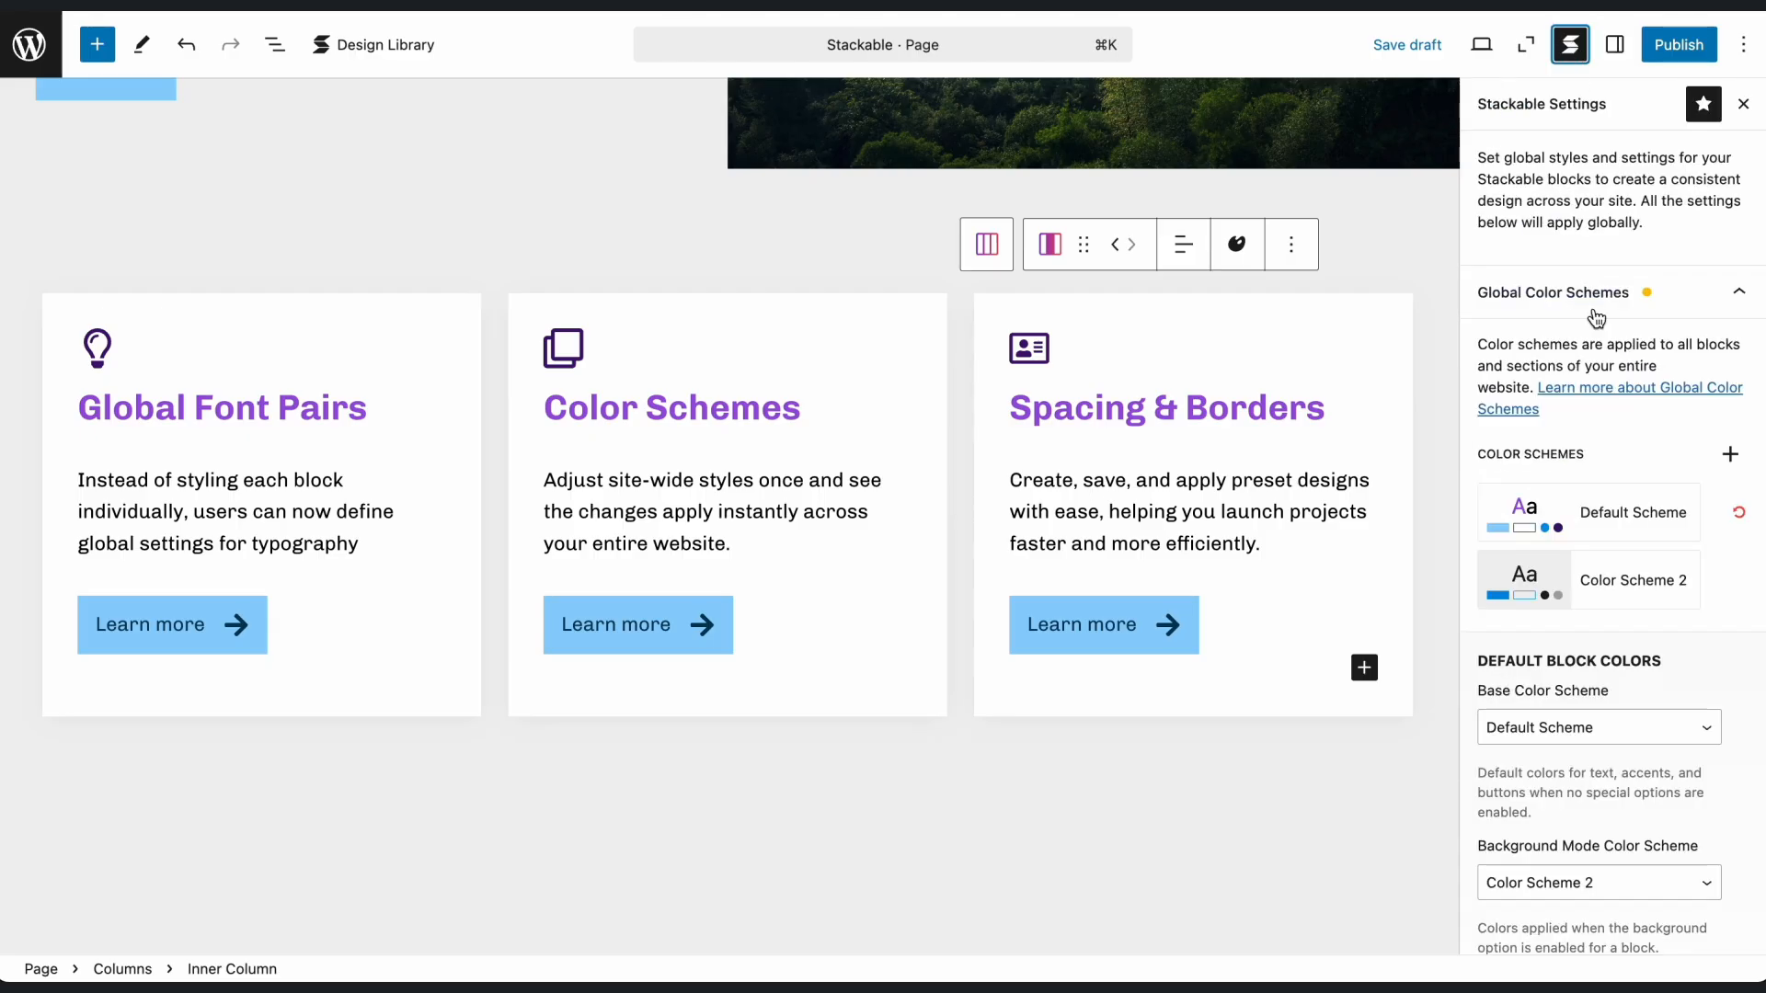
scroll(1692, 644, "down", 5)
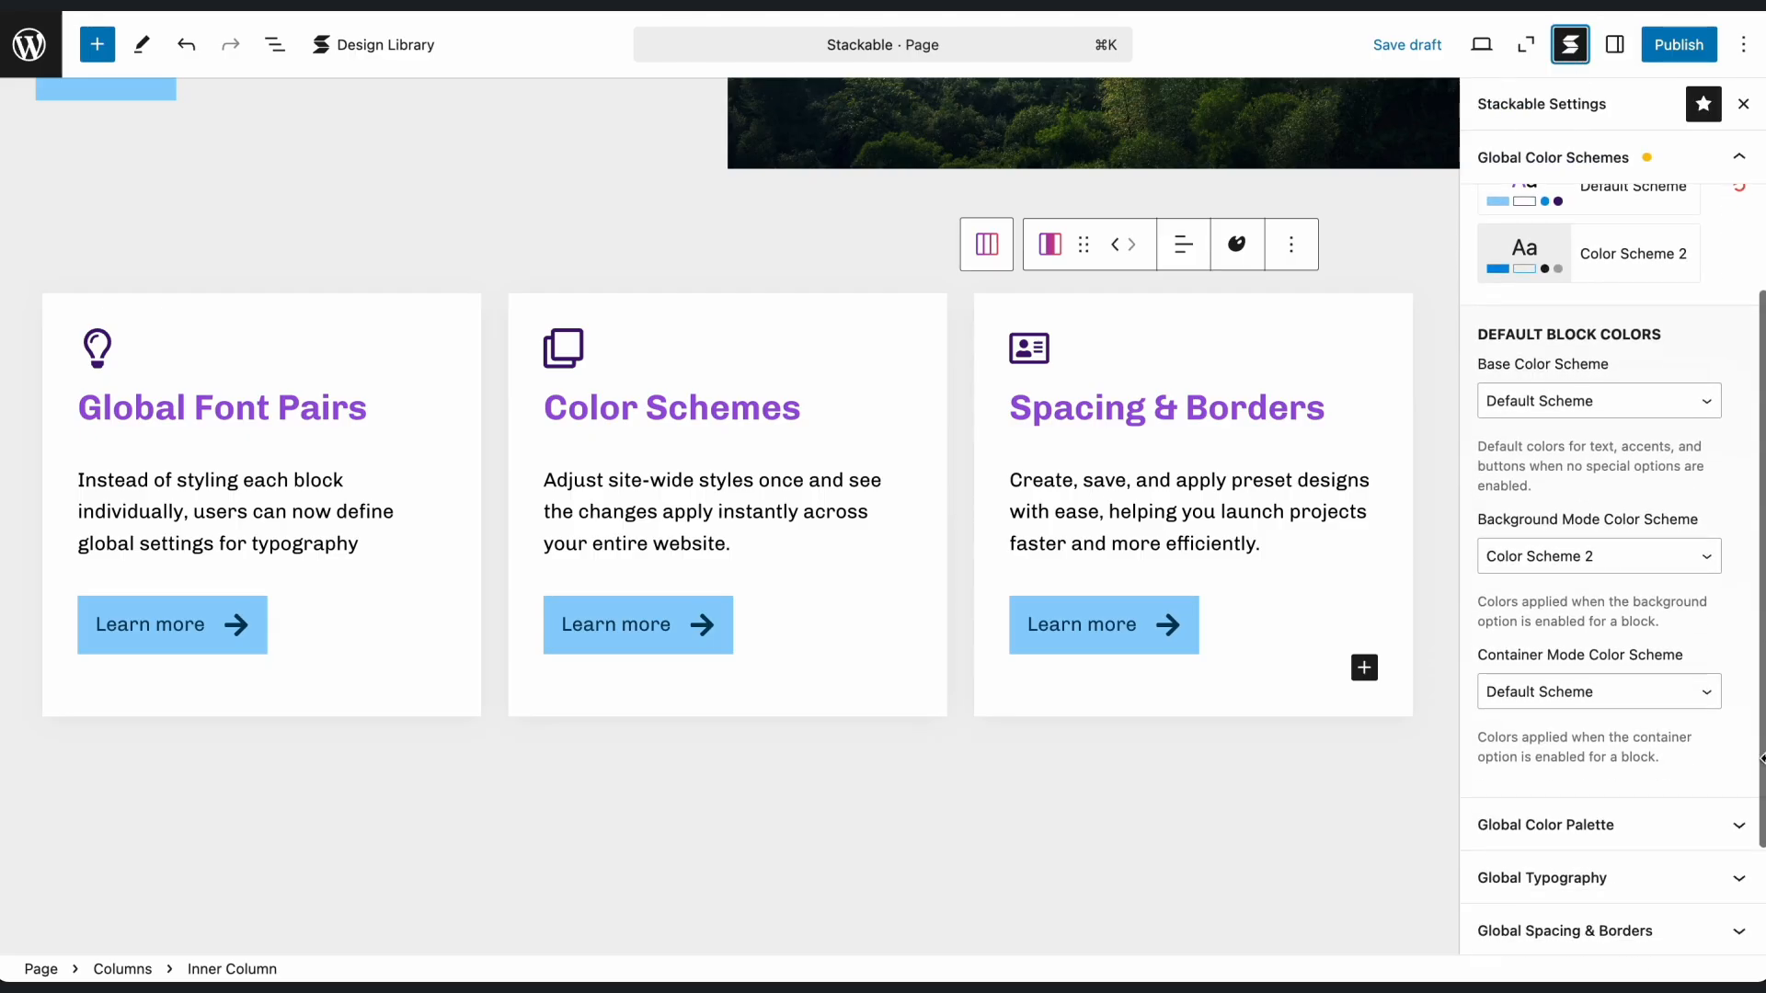
left_click(1522, 248)
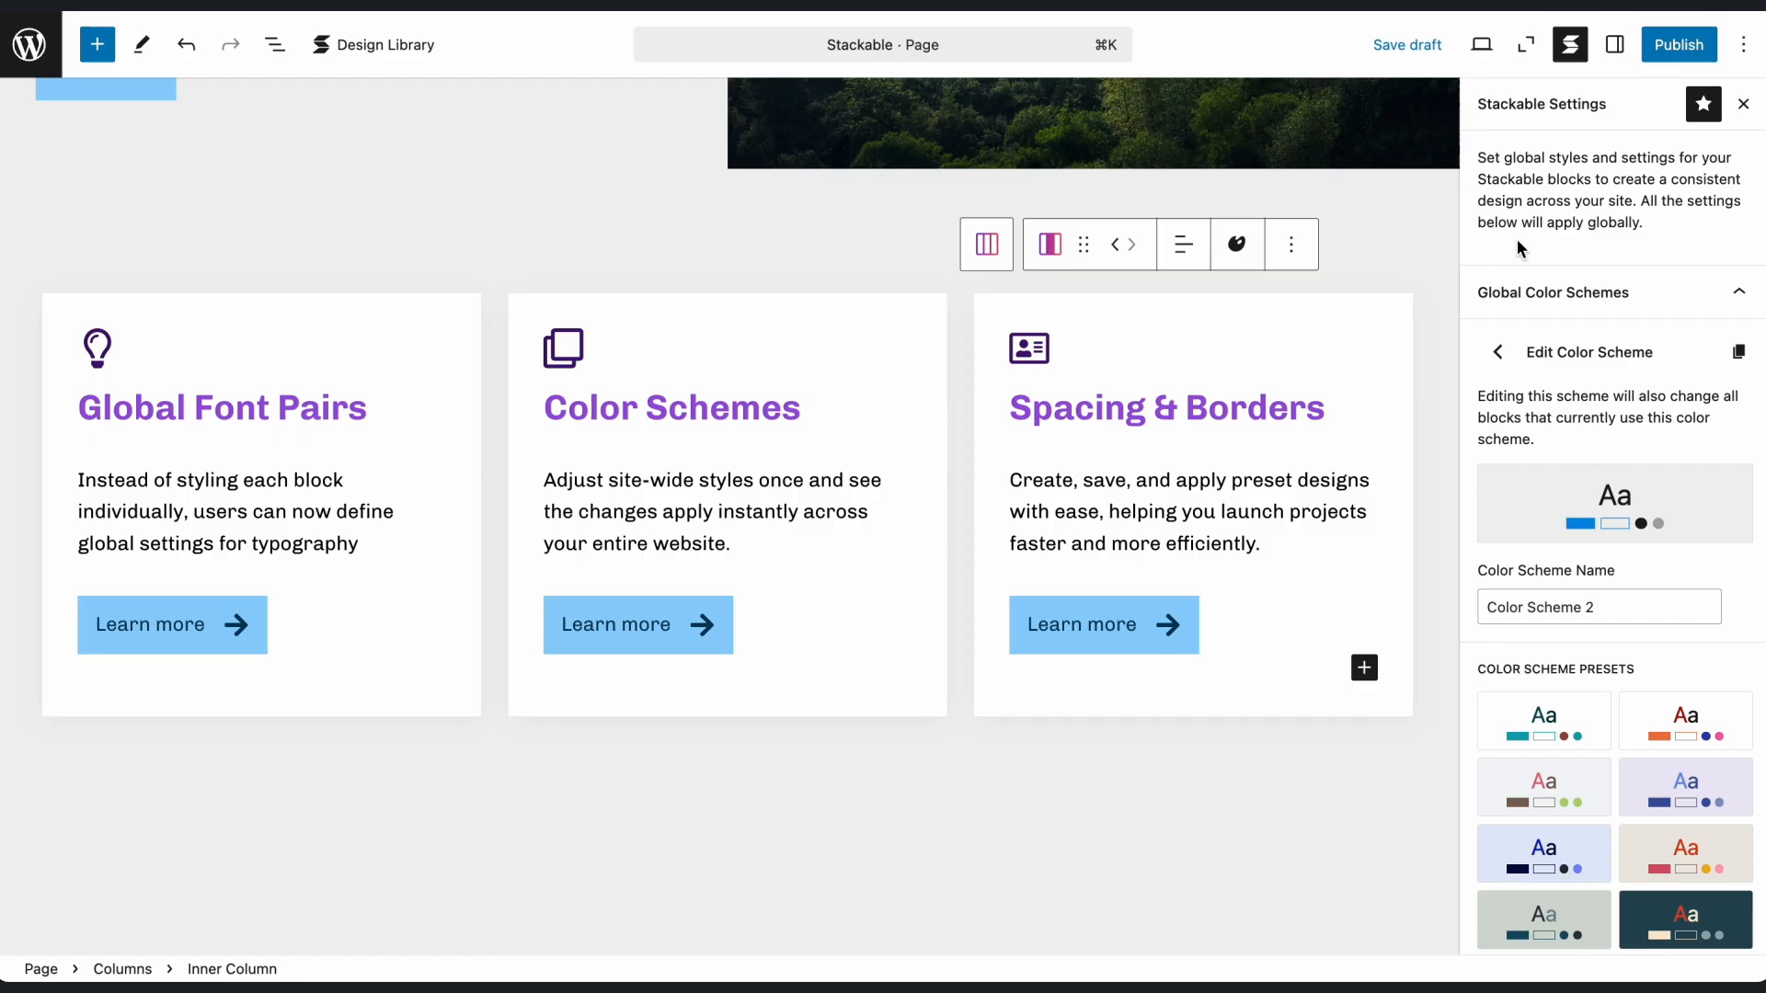
left_click(1572, 855)
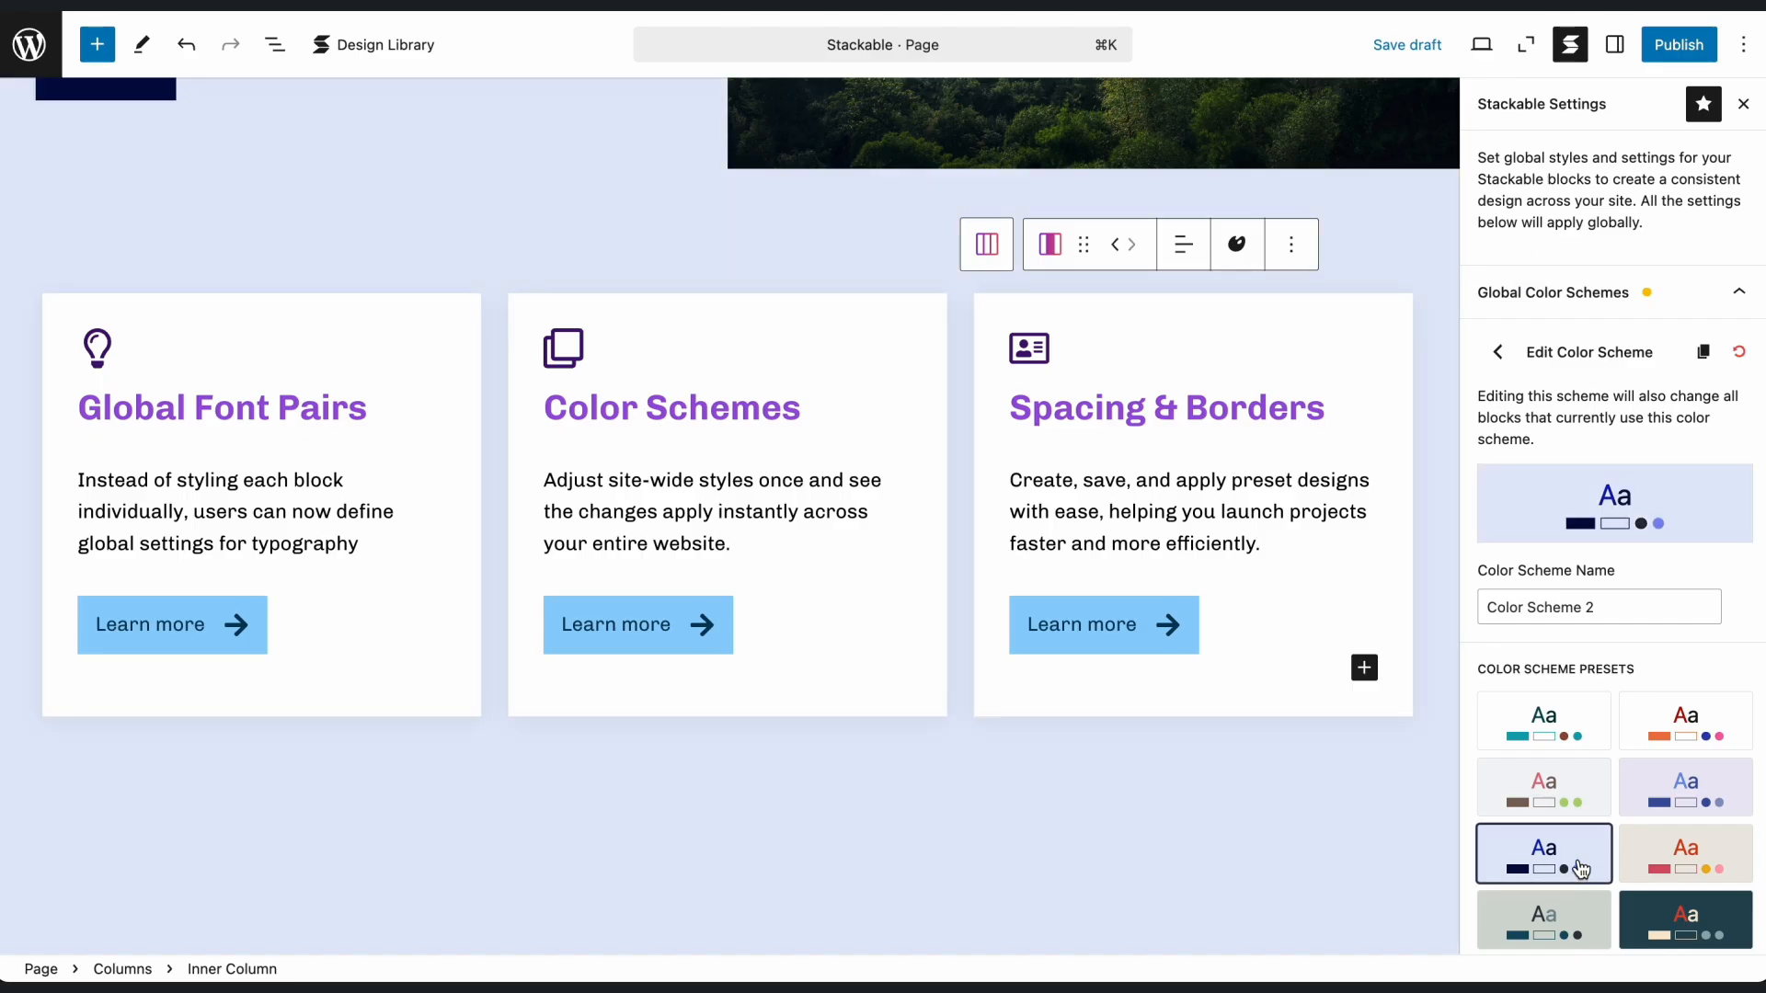
scroll(1376, 604, "up", 5)
scroll(1361, 573, "up", 2)
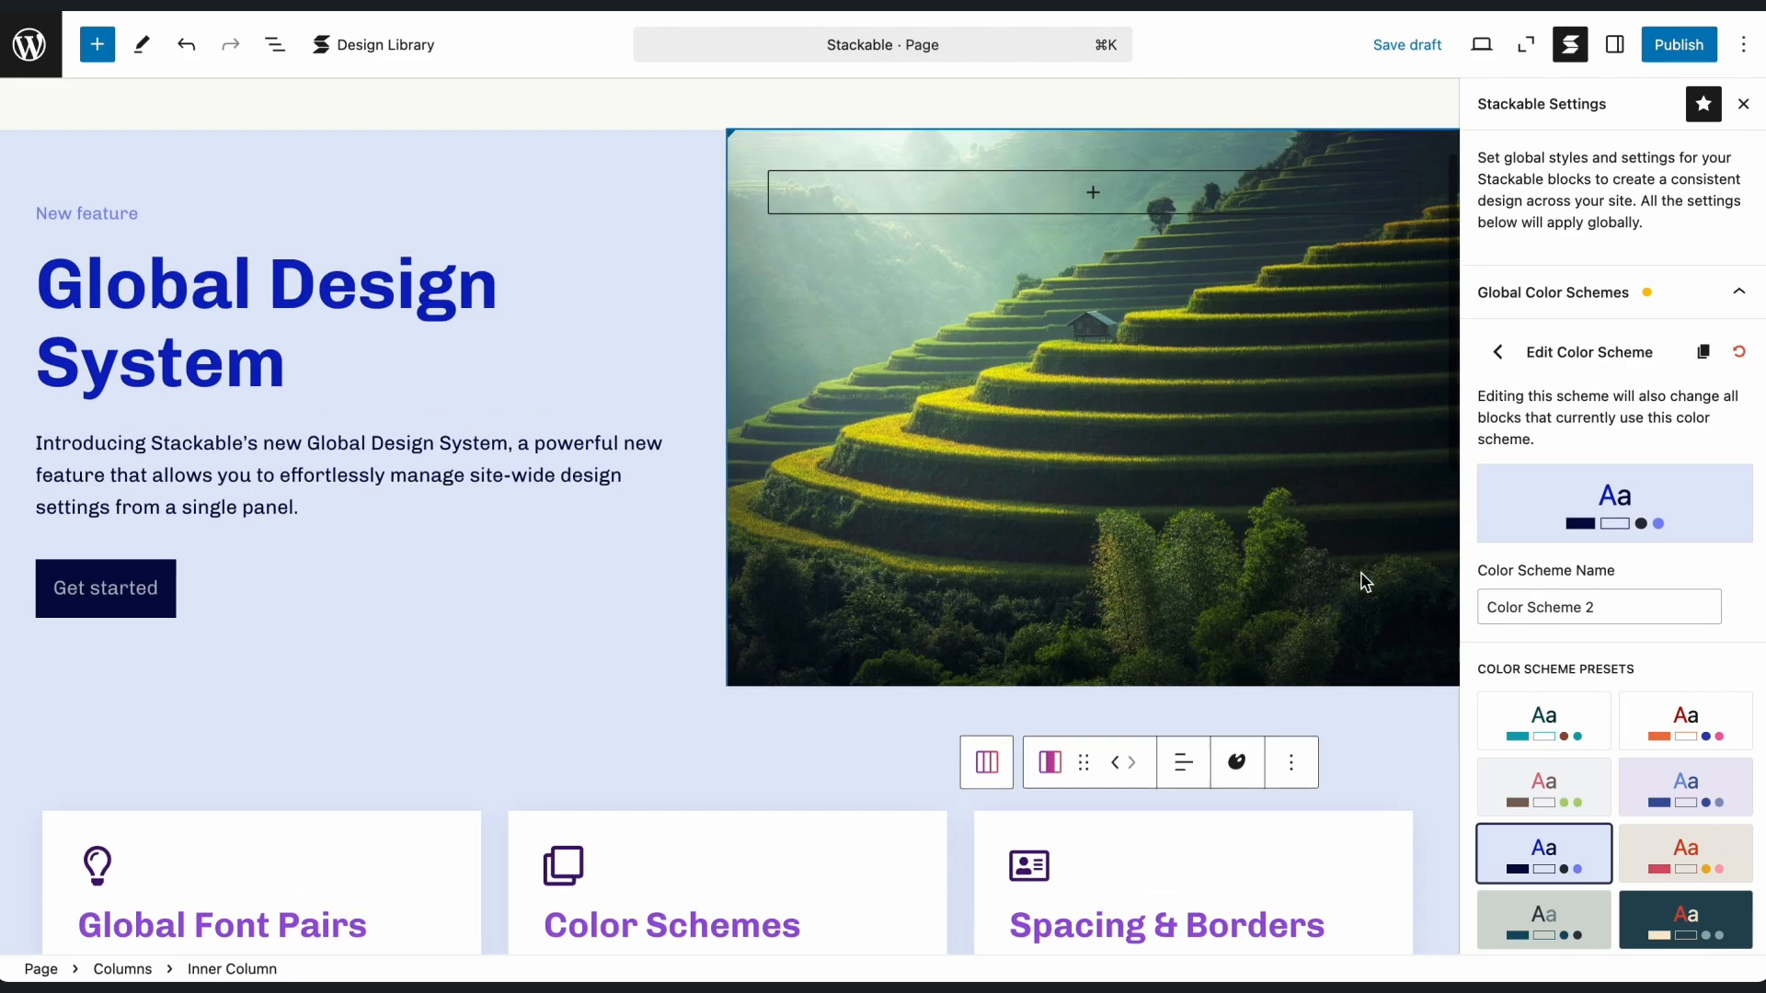
- Set the background color scheme of the What's New Columns block to Default Scheme
left_click(1526, 44)
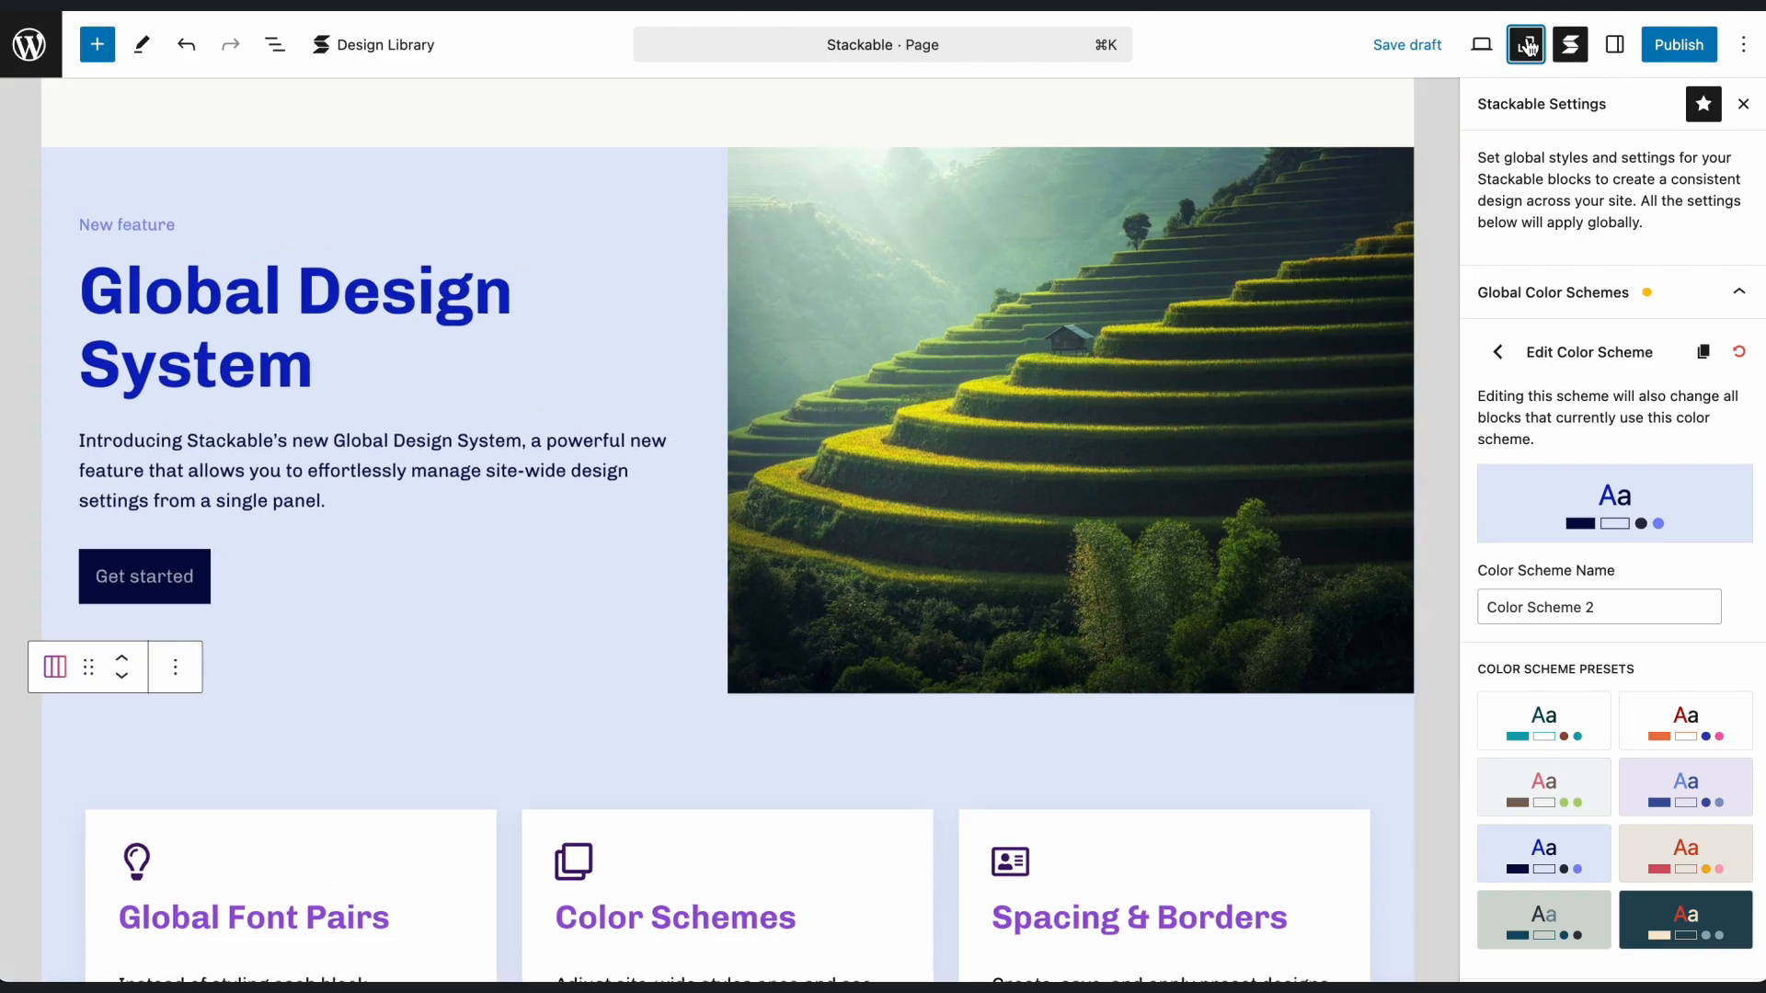
scroll(1398, 548, "down", 3)
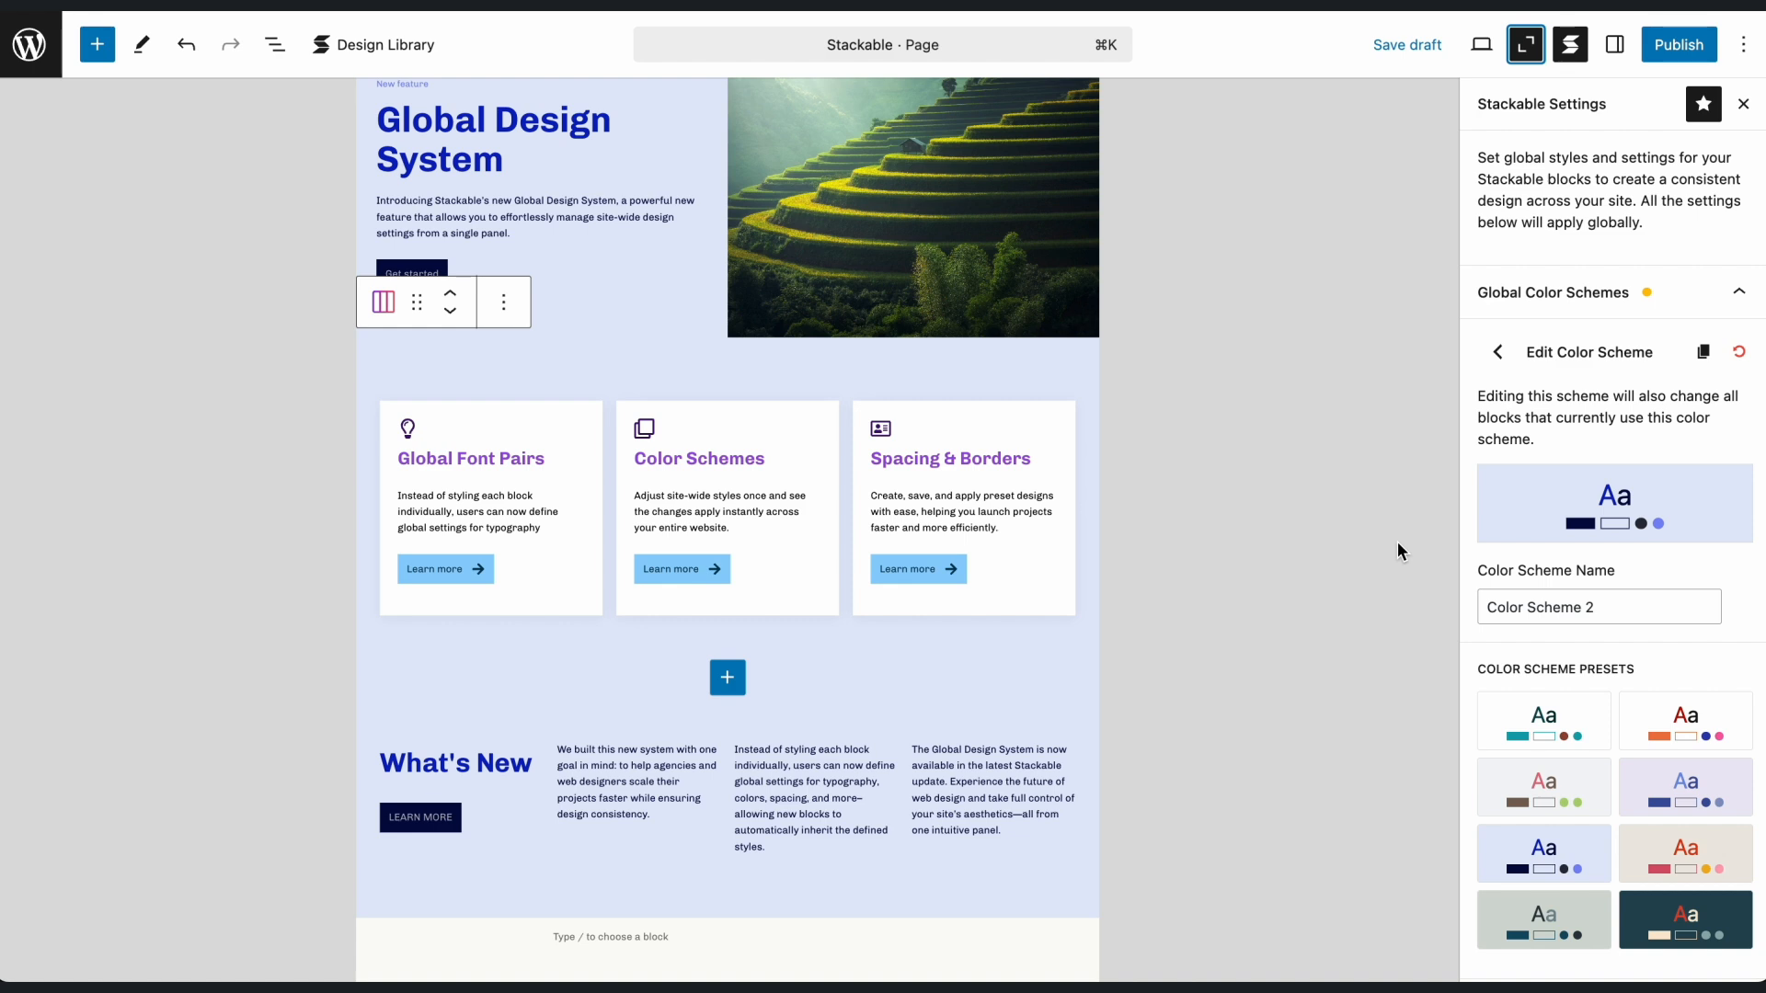
left_click(1084, 896)
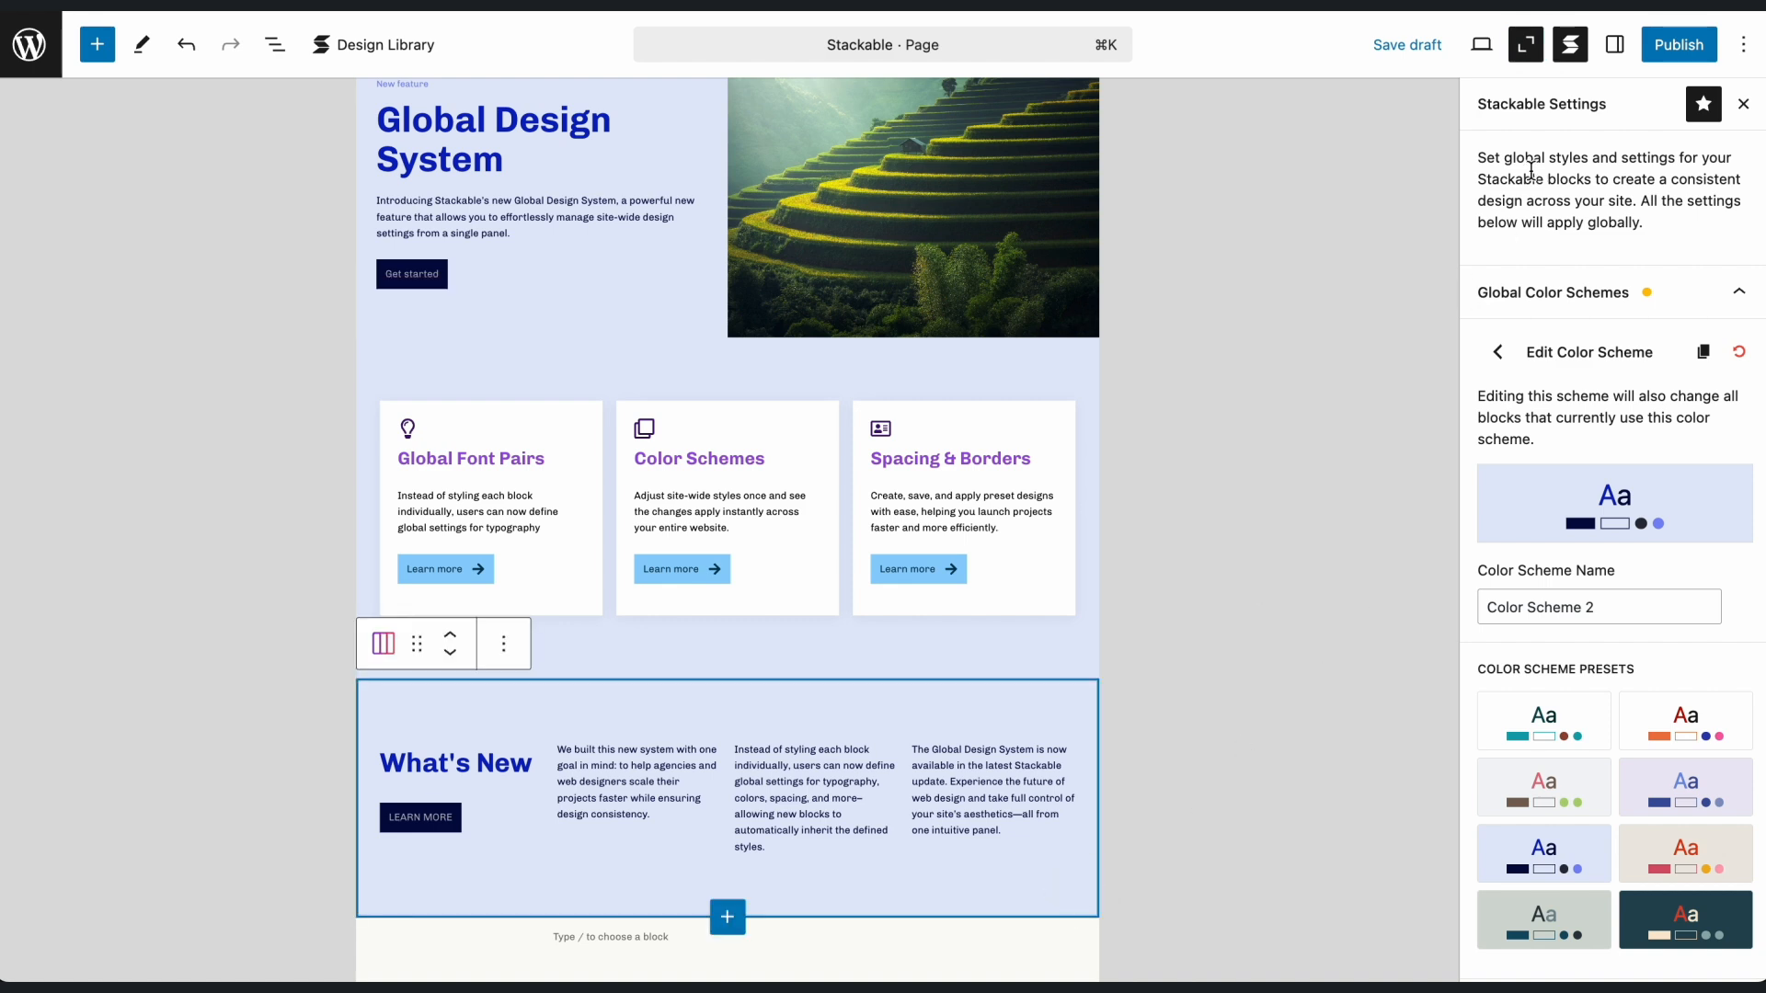
left_click(1610, 53)
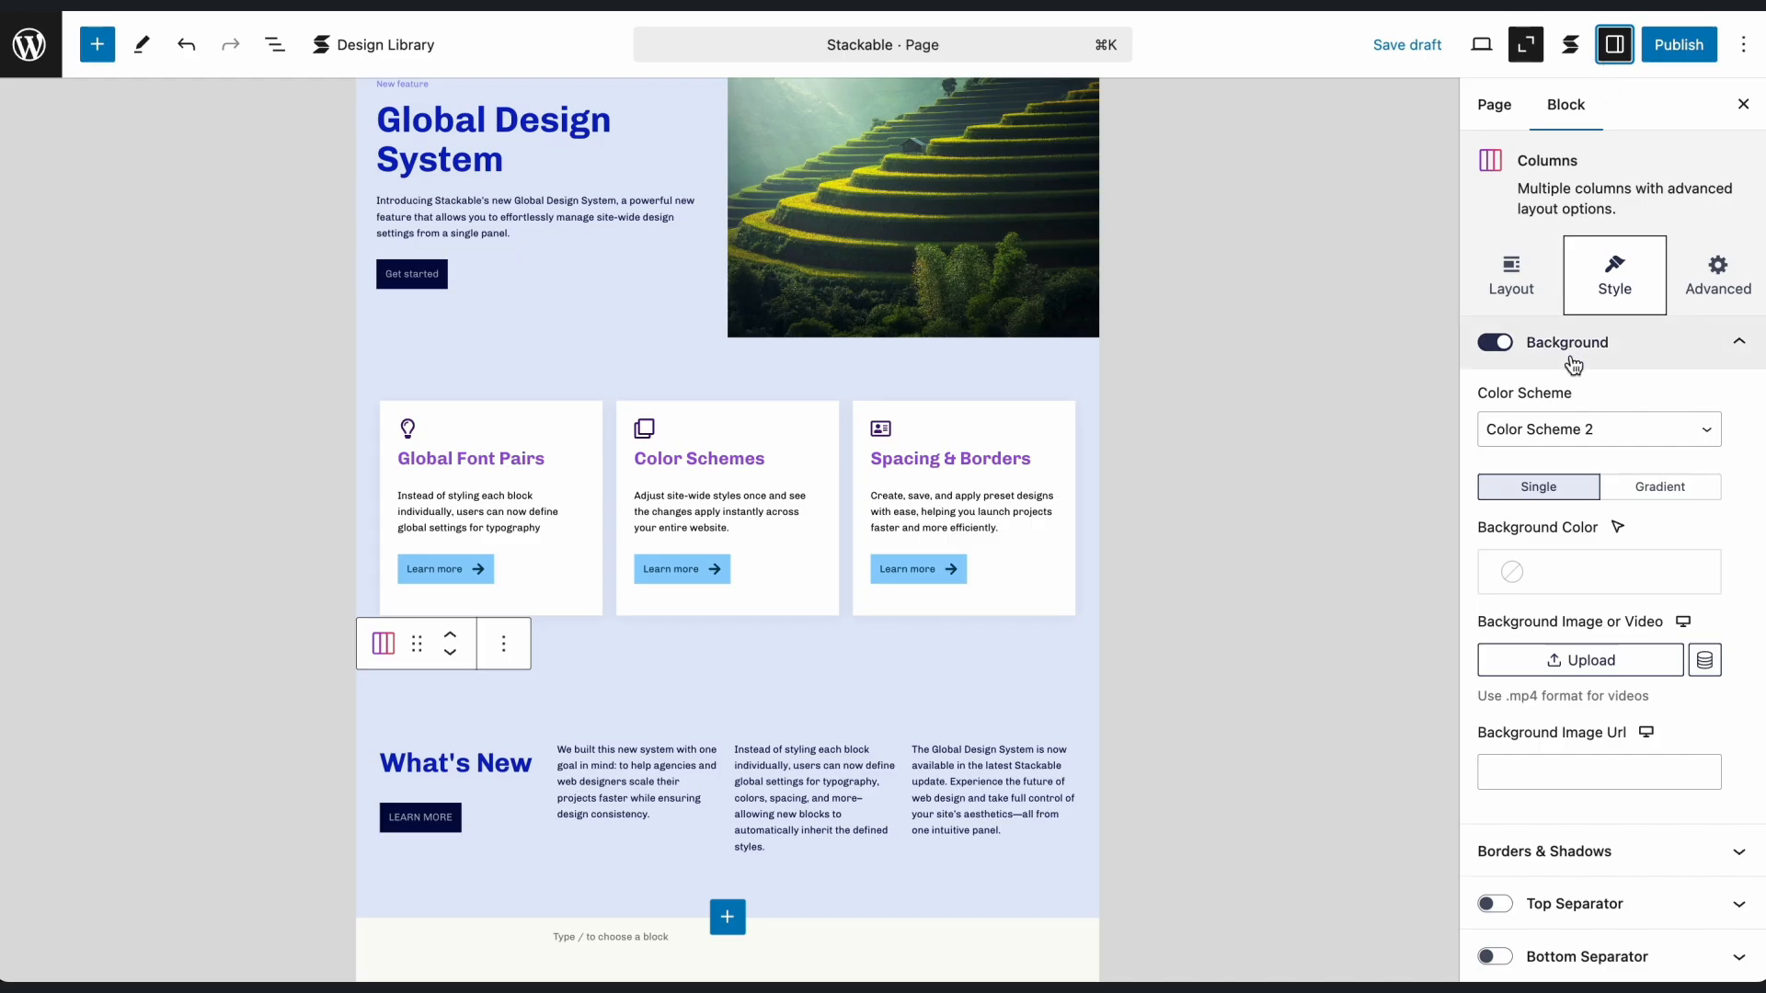
left_click(1575, 436)
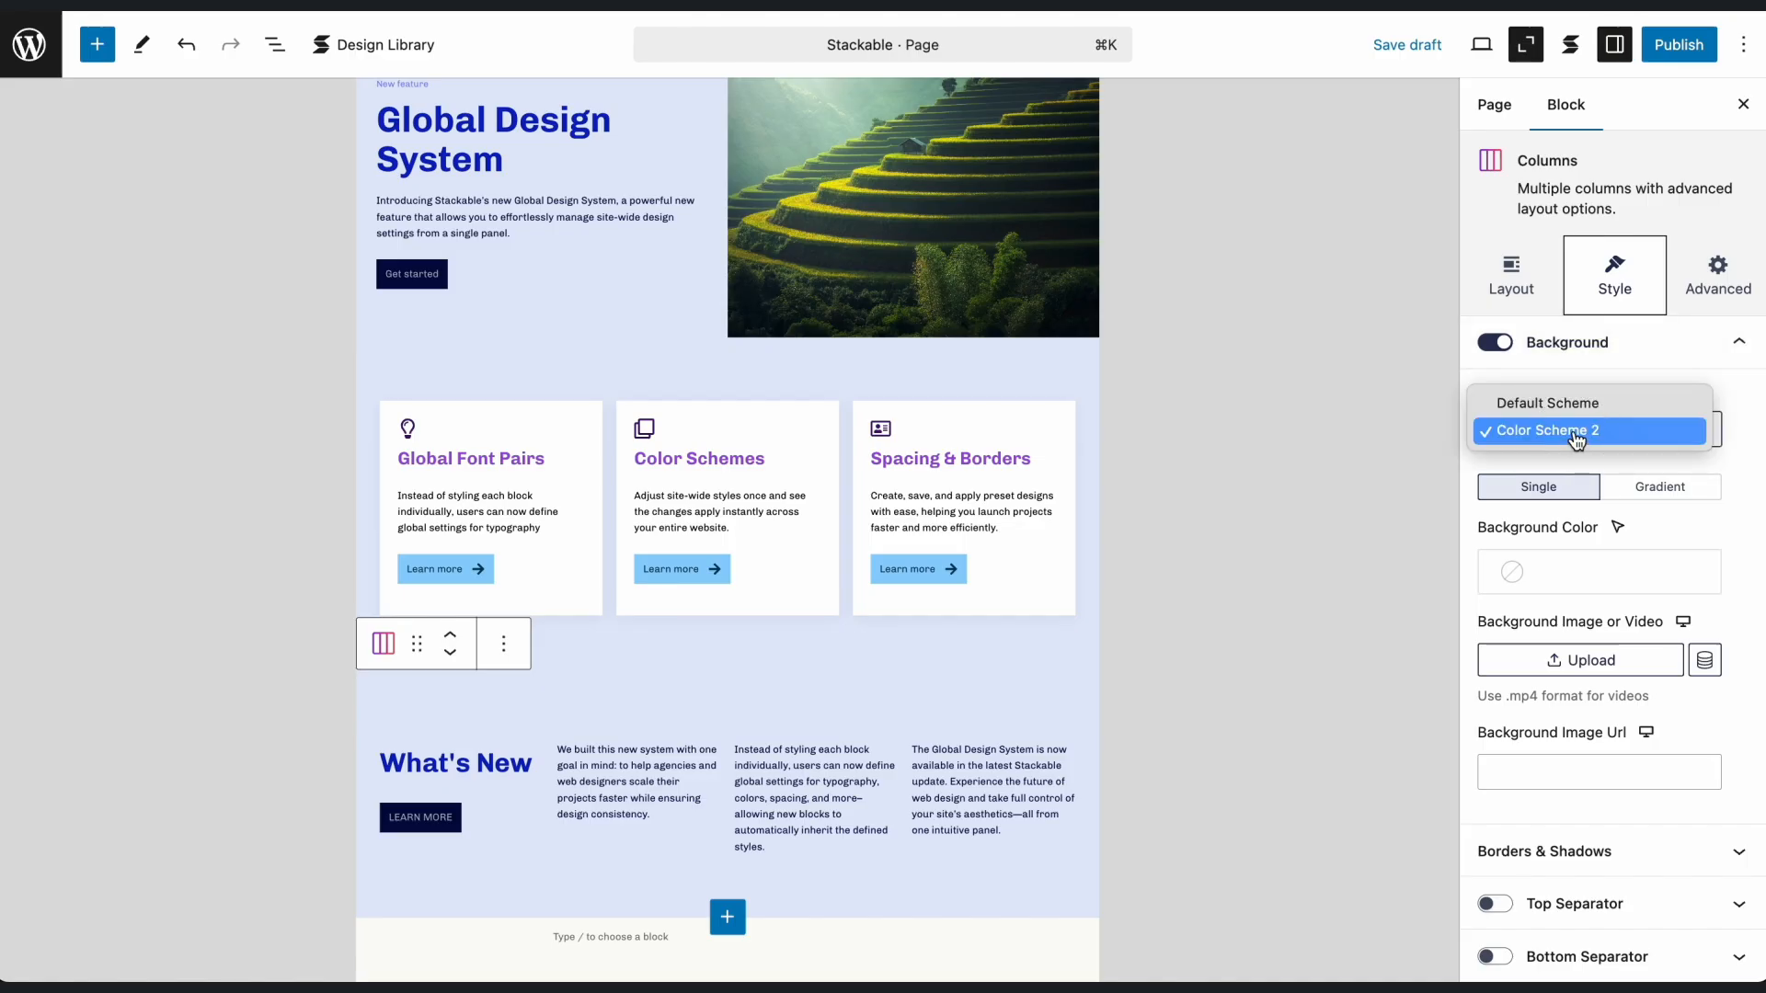
left_click(1589, 405)
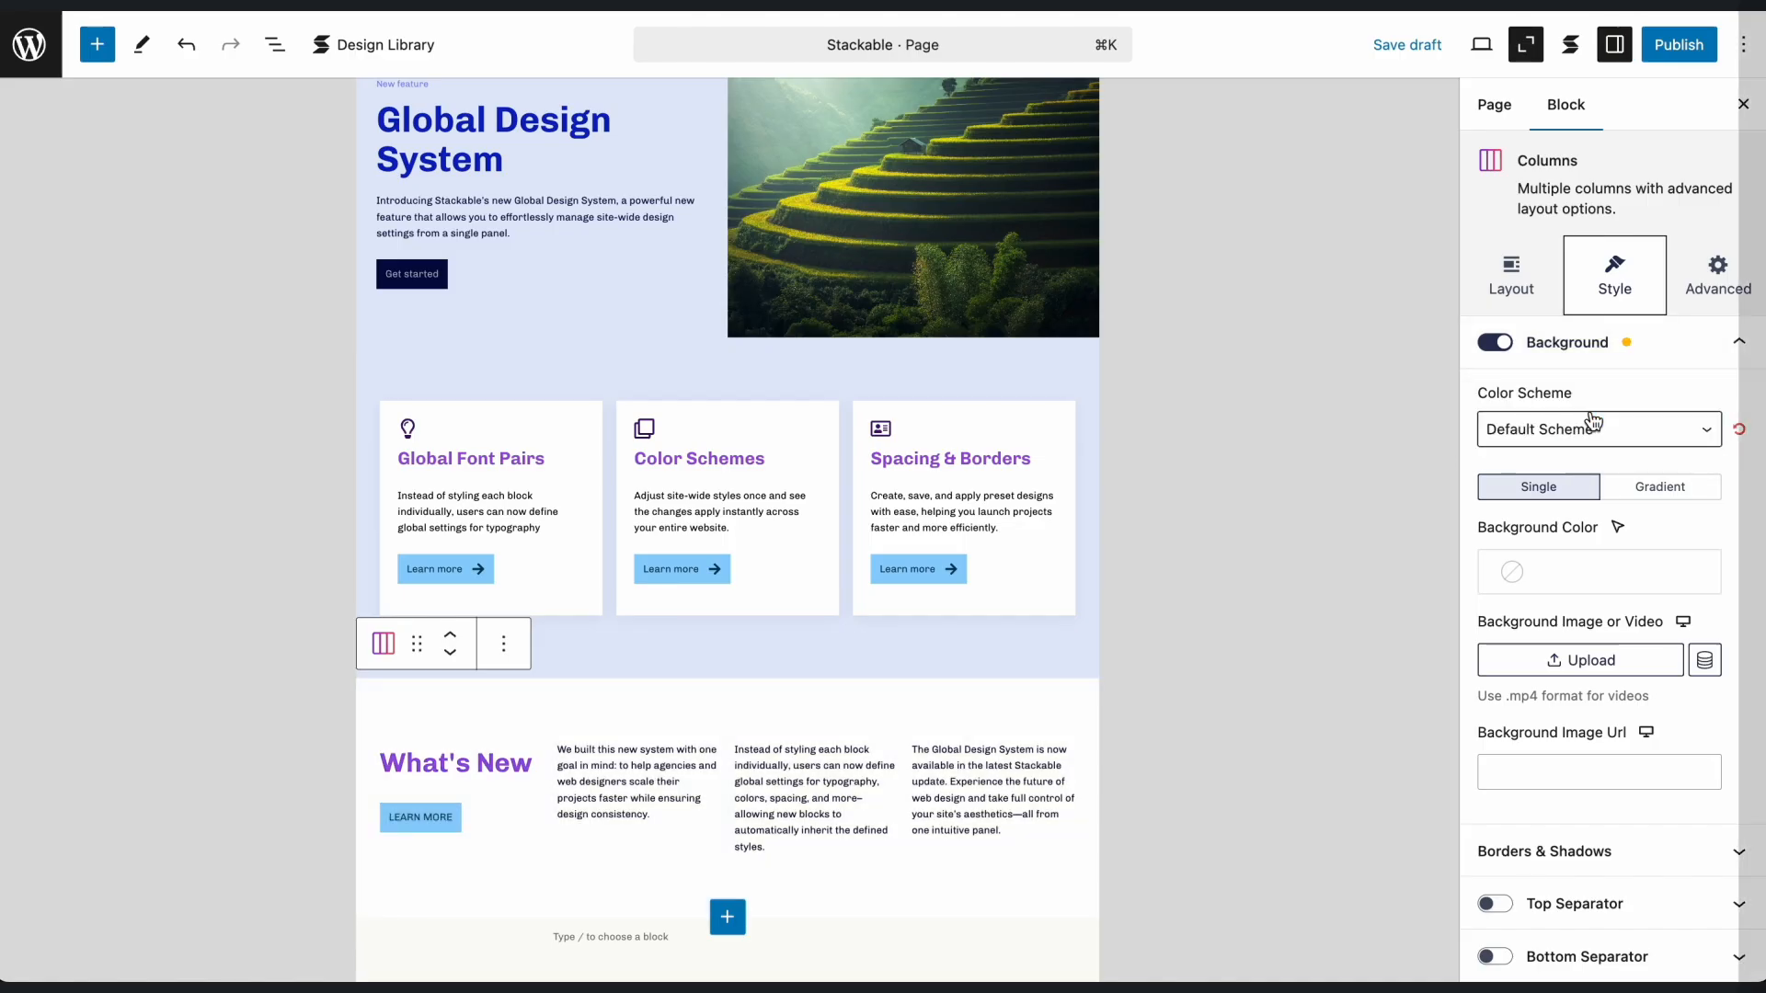